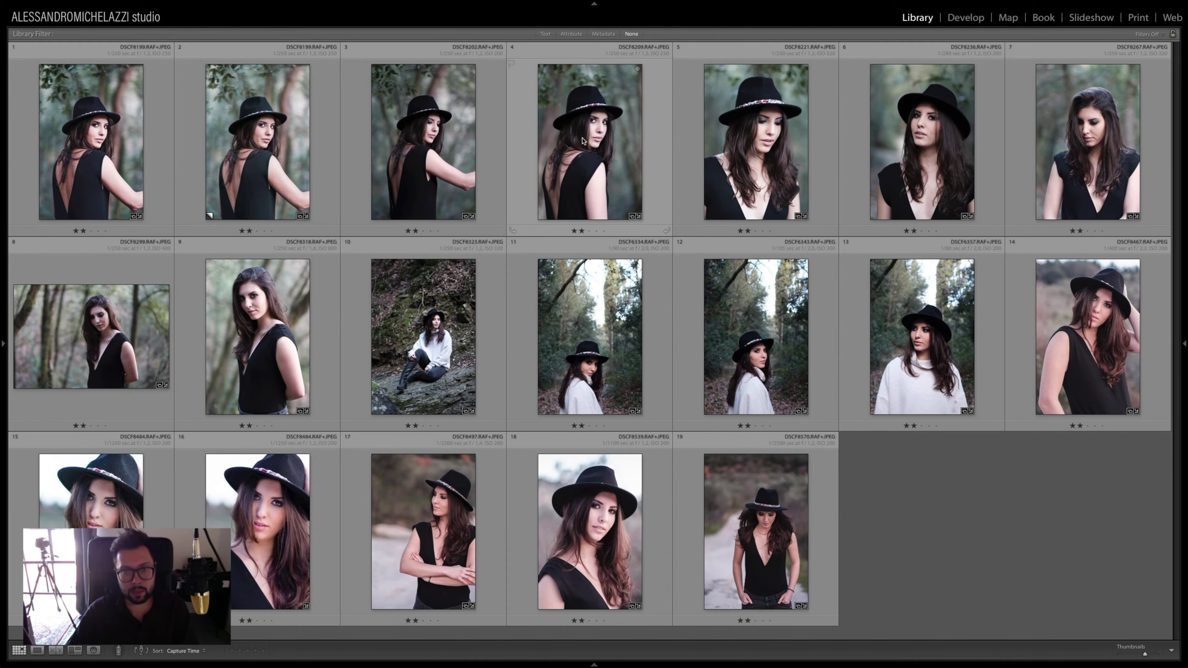
Create a virtual copy of hat portrait 4 and open it in the Develop module
double_click(632, 144)
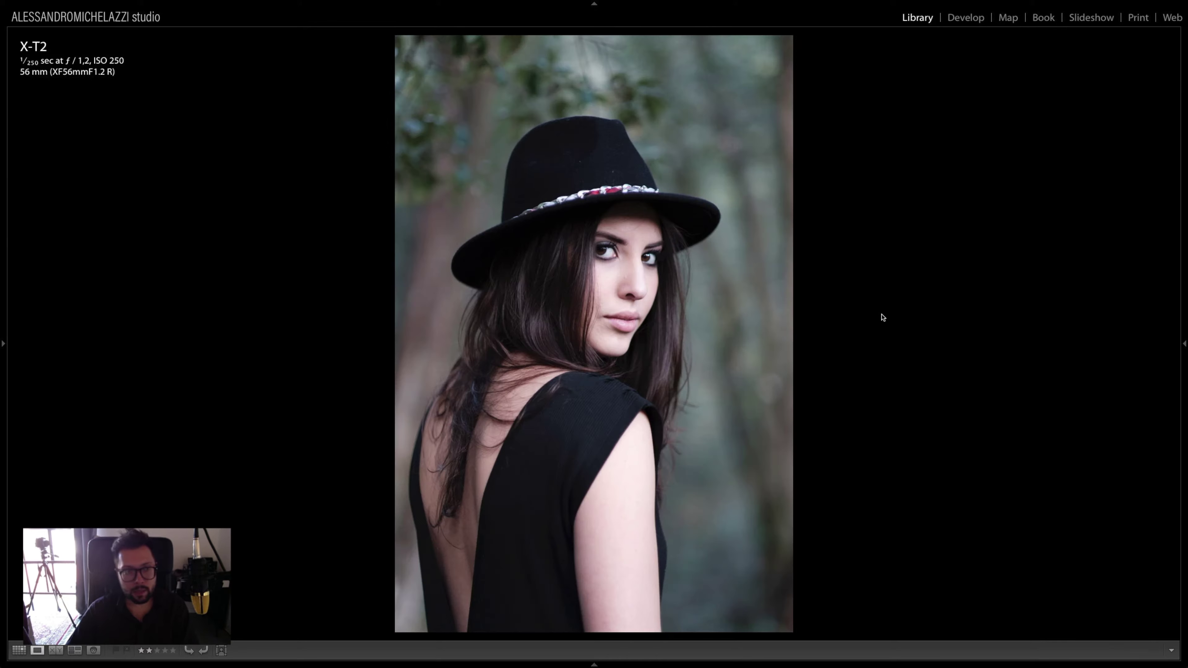
key(g)
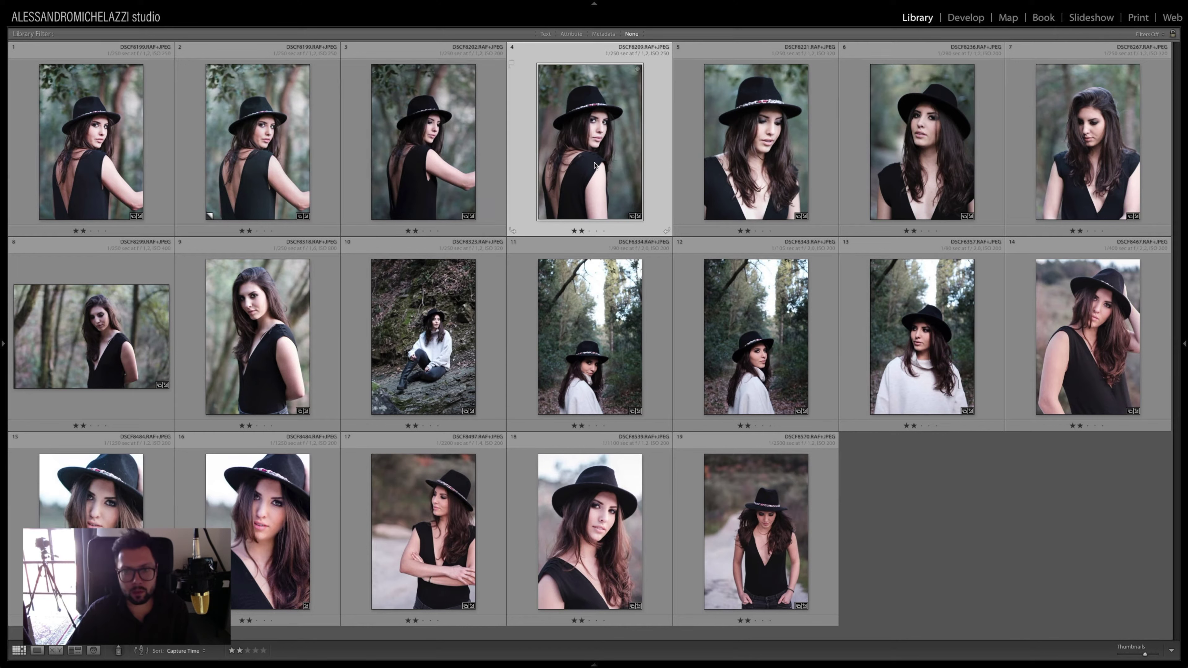
right_click(585, 123)
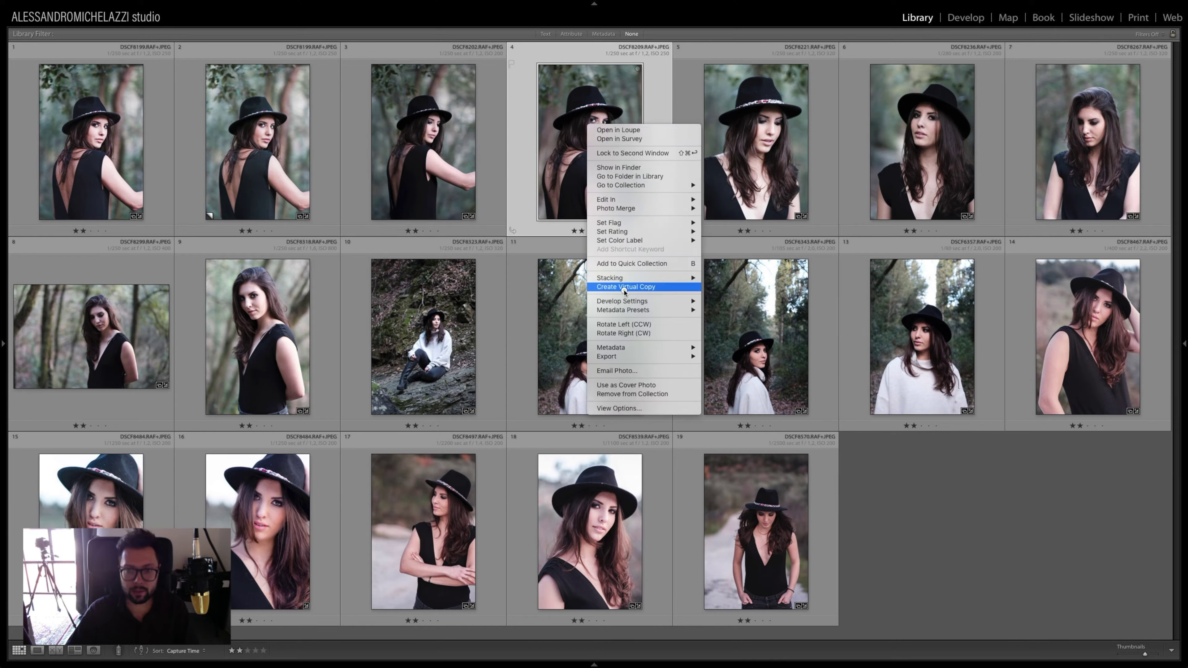
key(Escape)
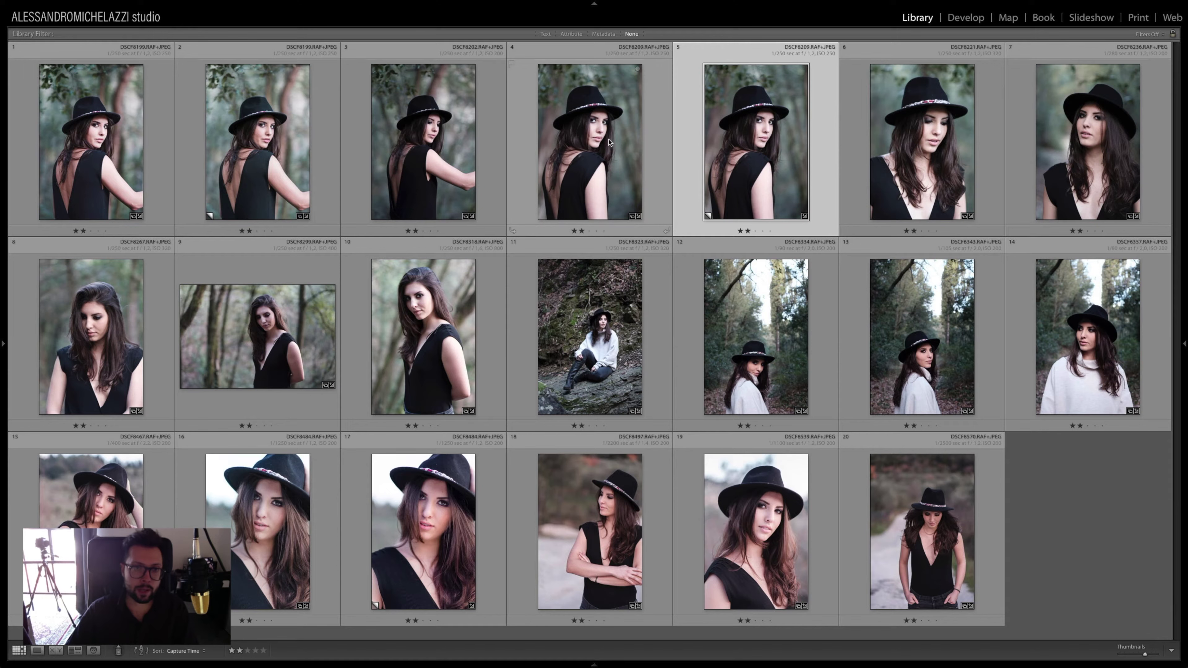
key(d)
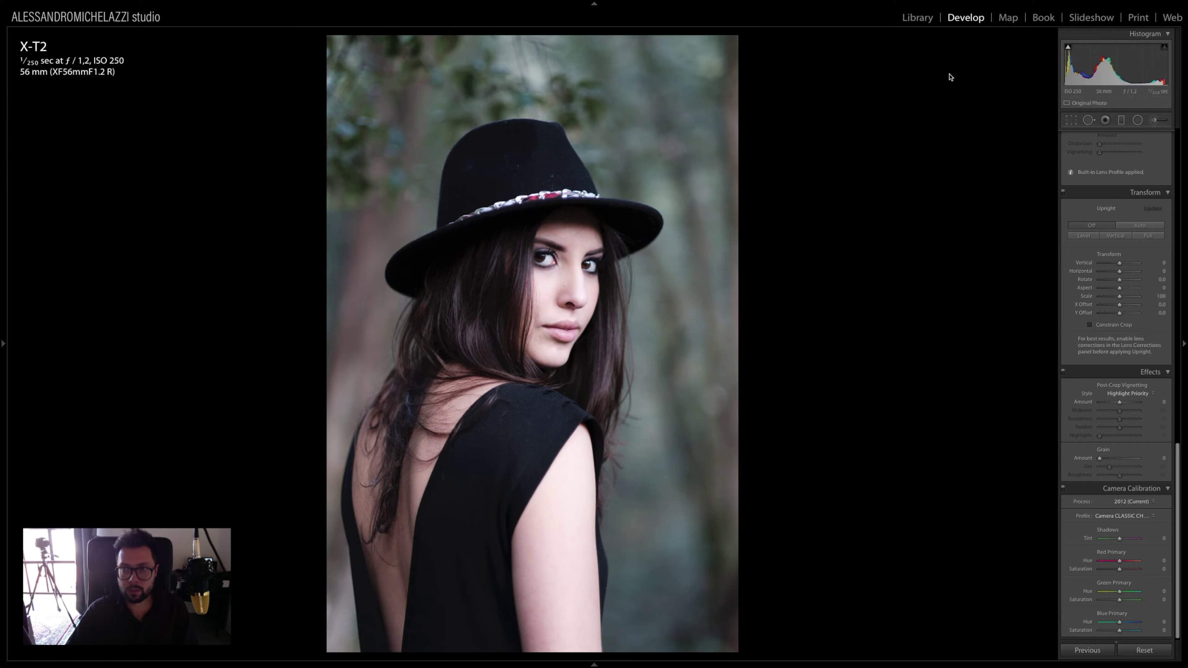
Reset the copy's edits, confirm the Adobe Standard calibration profile, and cycle the info overlay
click(1145, 651)
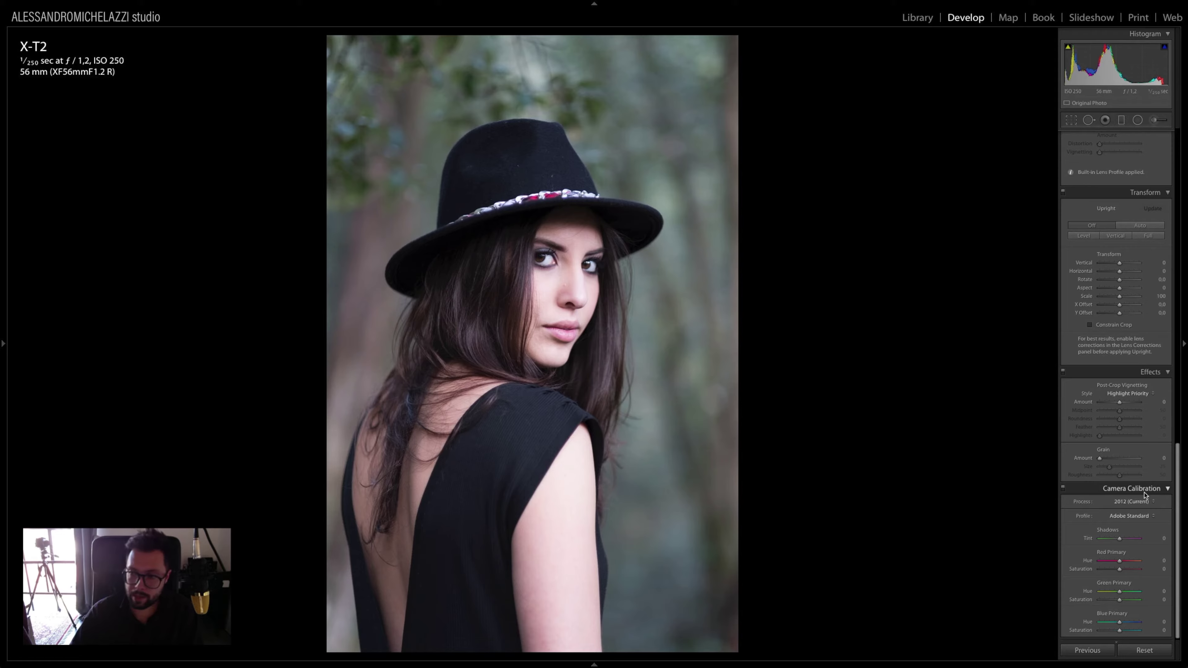
click(1130, 515)
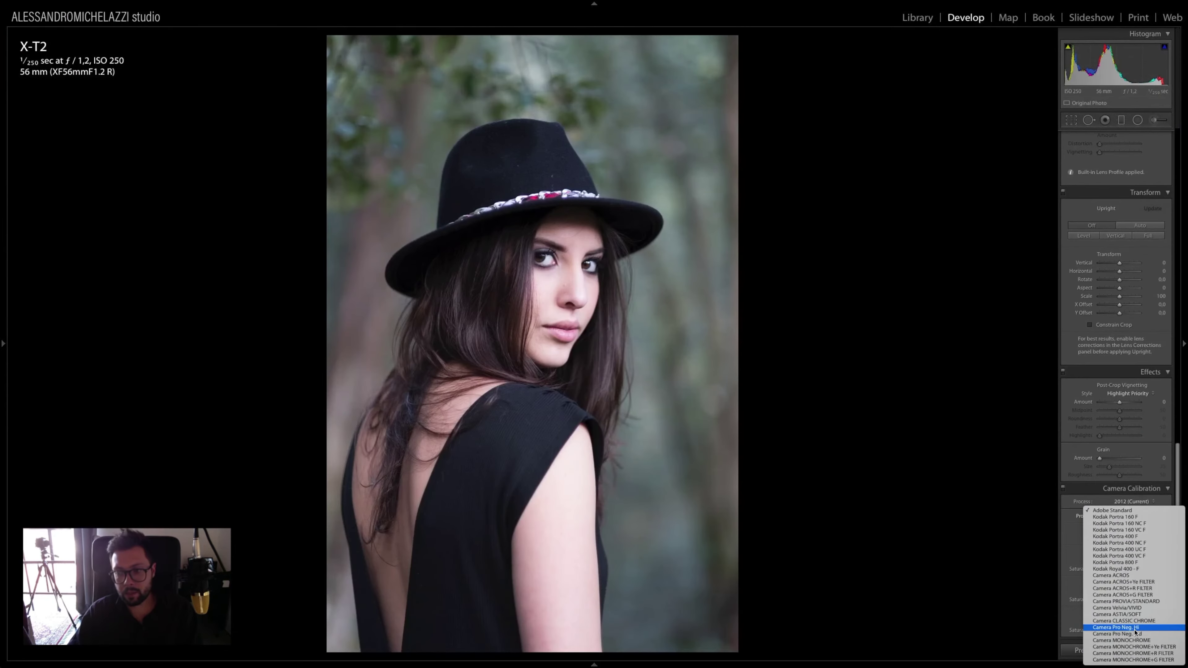
click(950, 604)
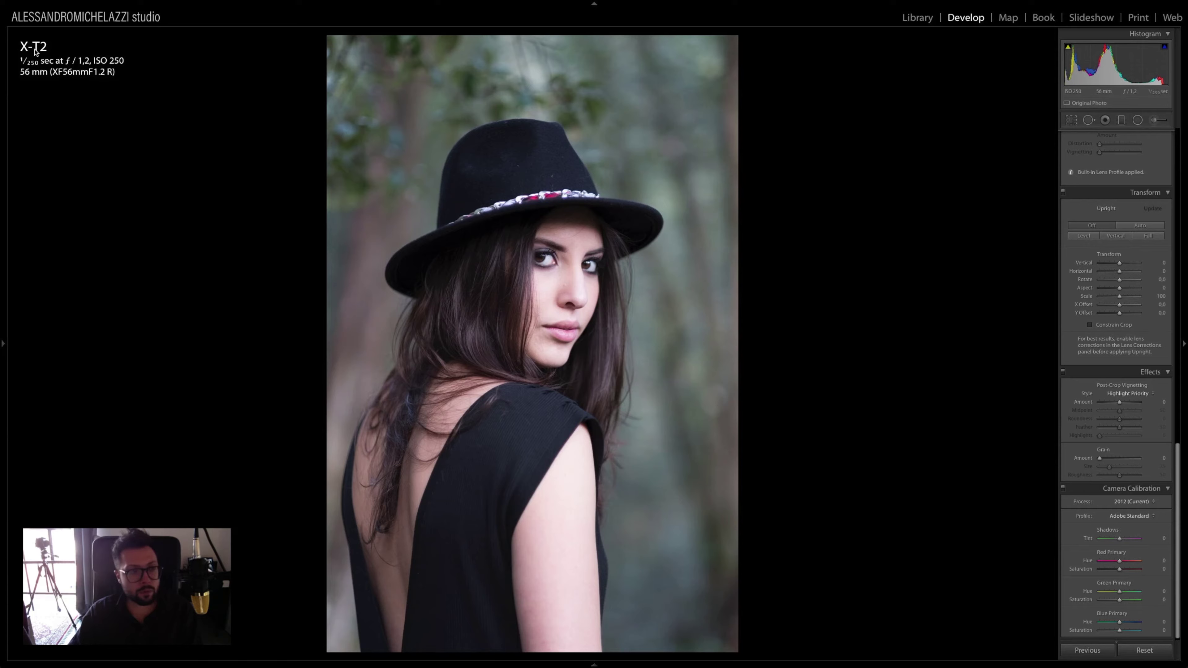
key(i)
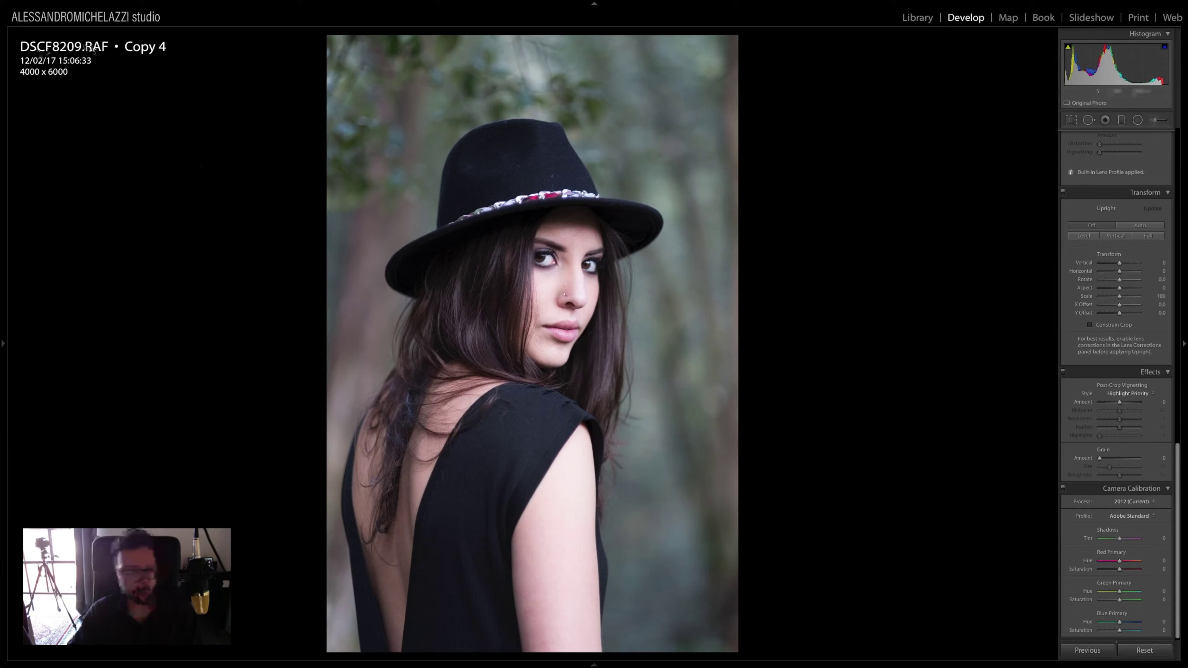
key(i)
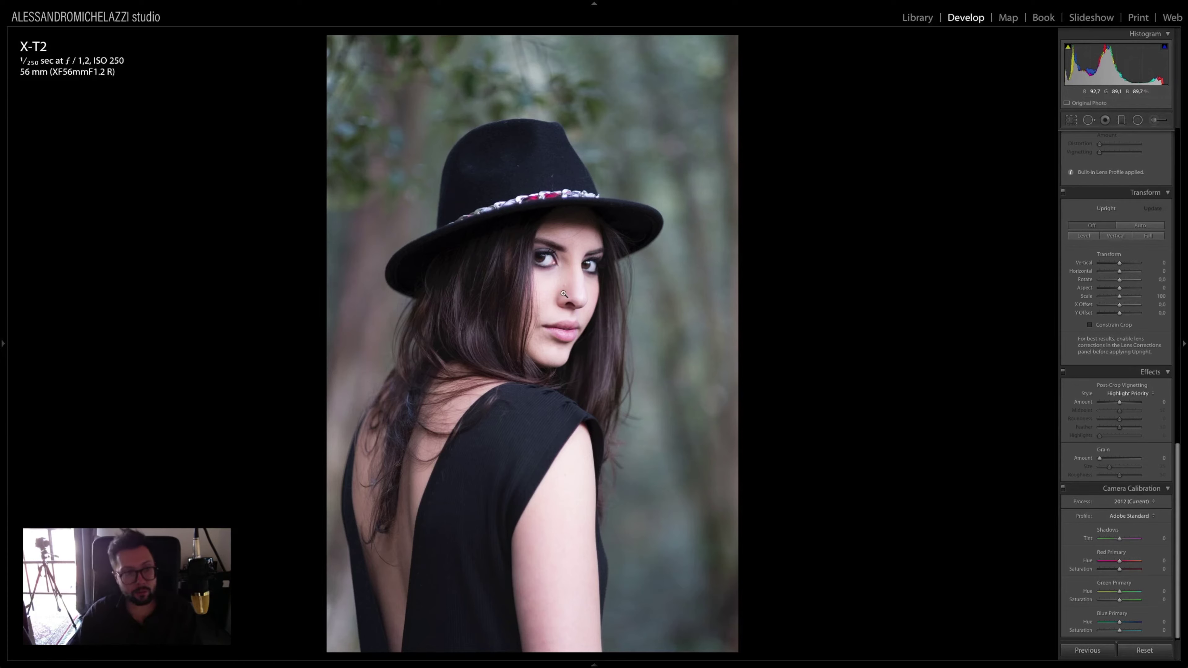
Try the Camera Velvia/VIVID profile, then settle on Camera CLASSIC CHROME
click(1142, 517)
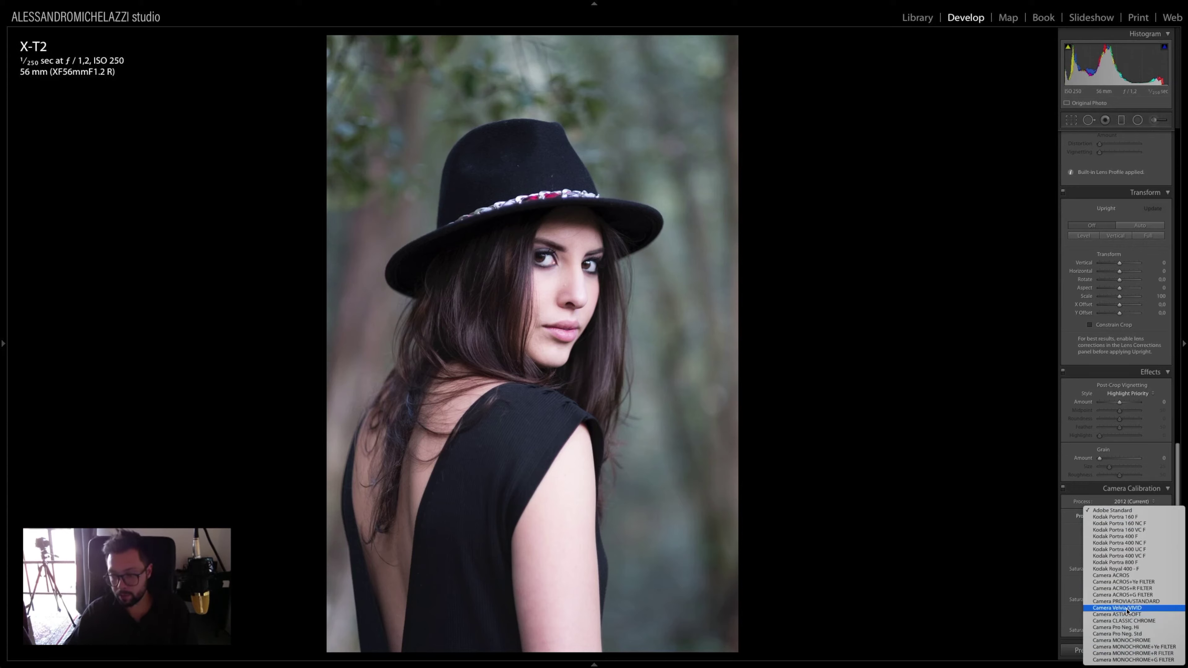
click(1136, 609)
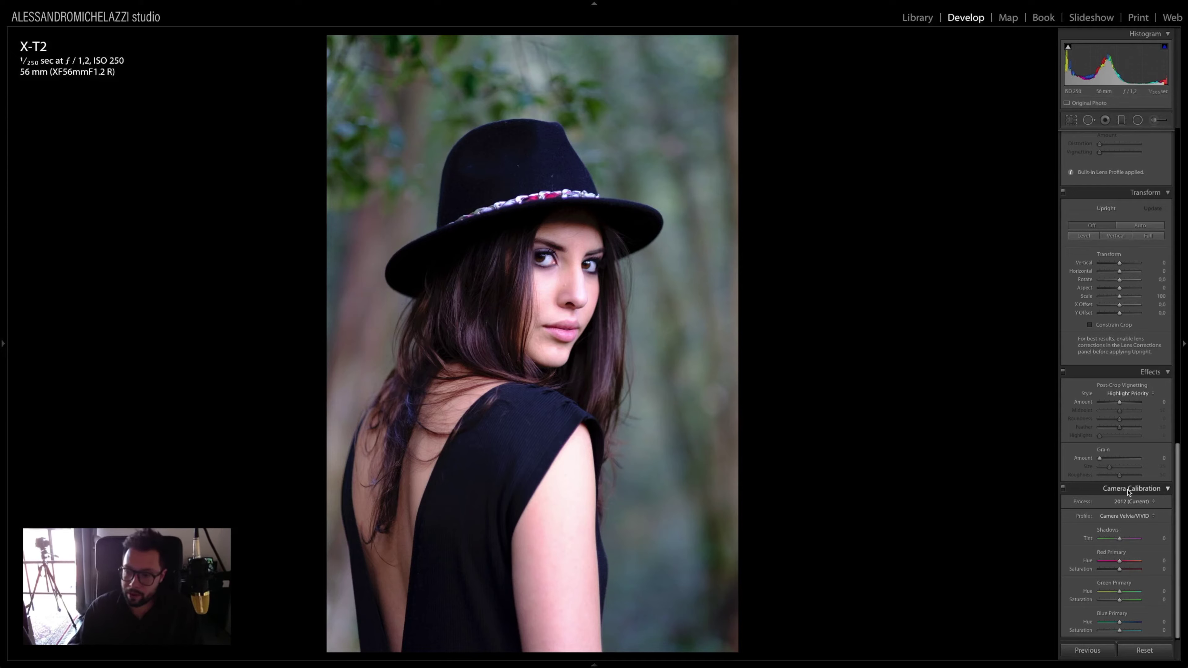
click(1125, 517)
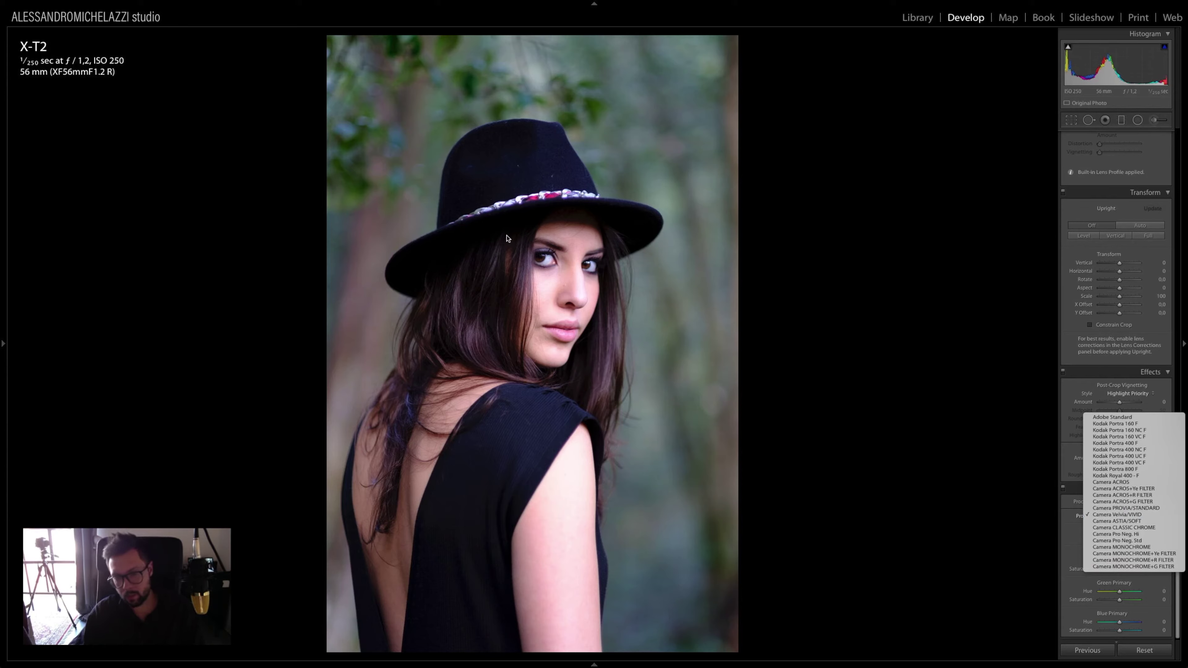
click(1127, 528)
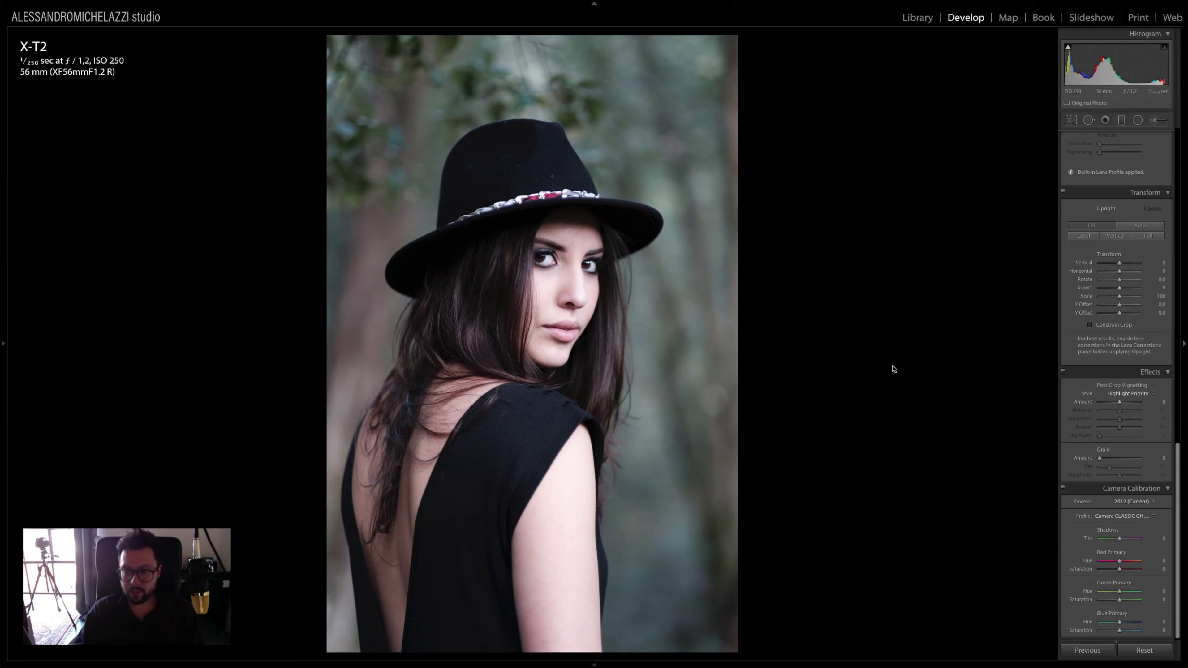
Raise Basic panel Shadows to +68 while inspecting the face and hat zoomed in
scroll(1100, 421, up, 15)
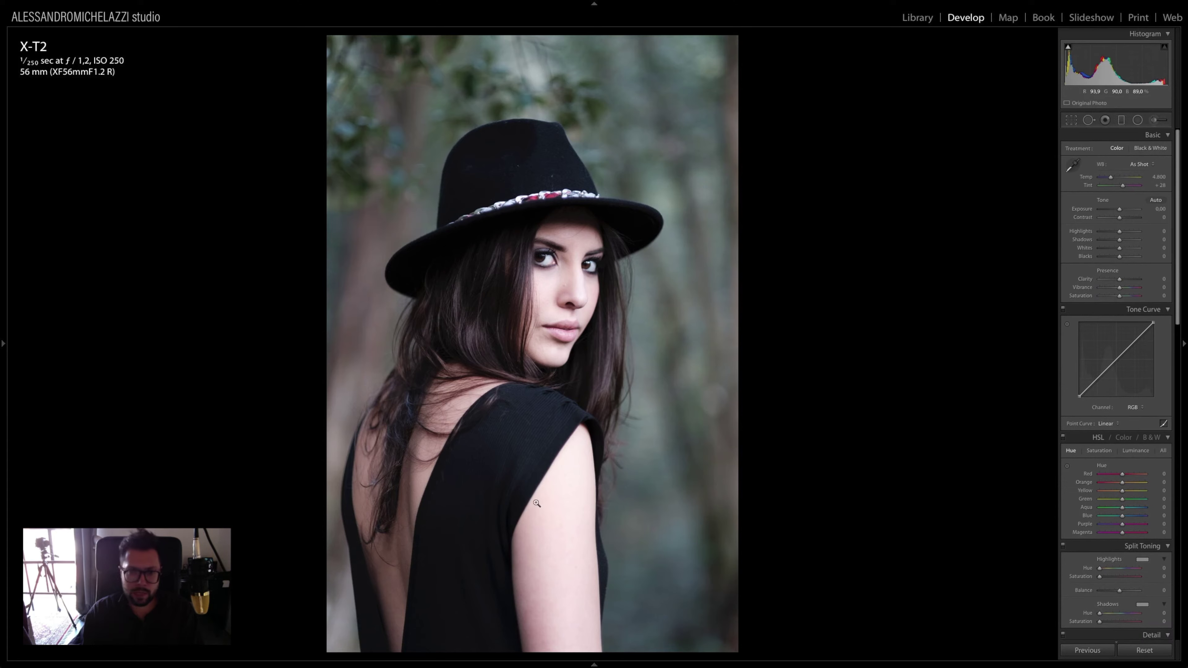
drag(478, 308, 551, 380)
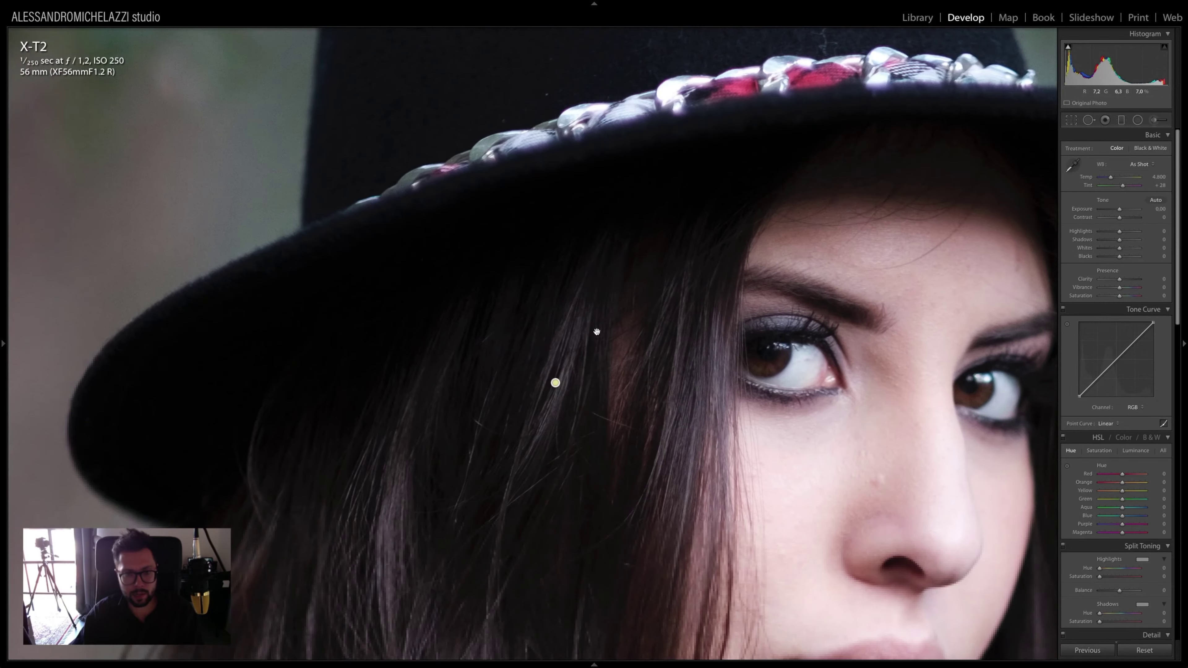
drag(425, 518, 429, 430)
drag(397, 499, 374, 533)
drag(486, 432, 744, 345)
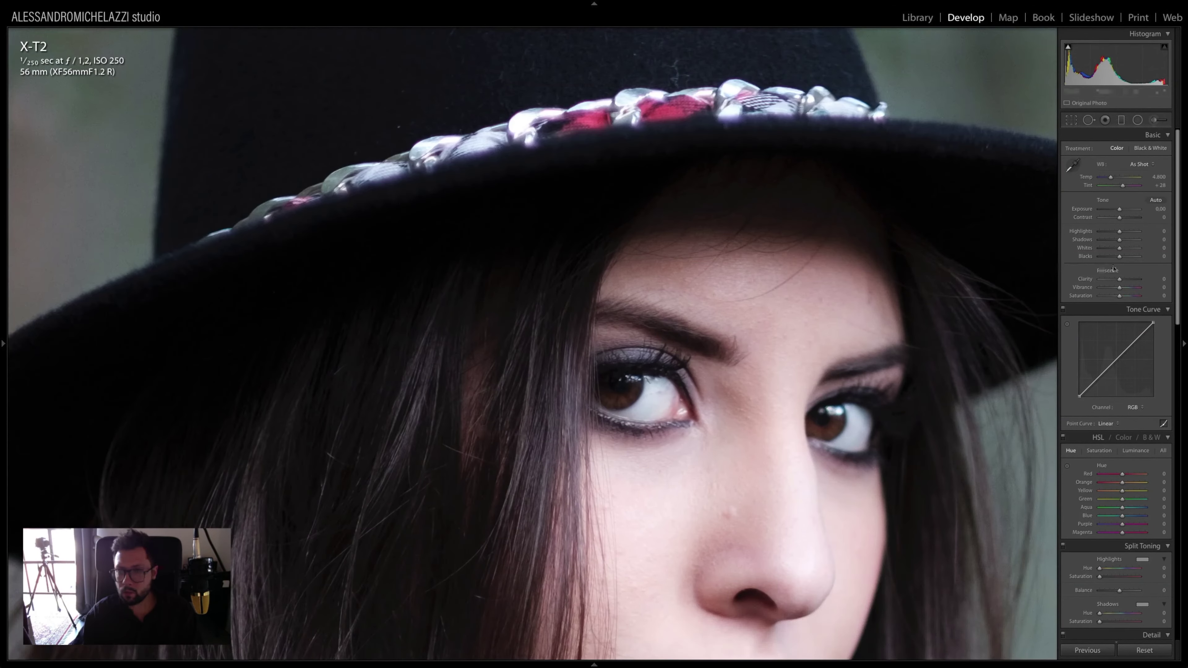
drag(1121, 241, 1133, 242)
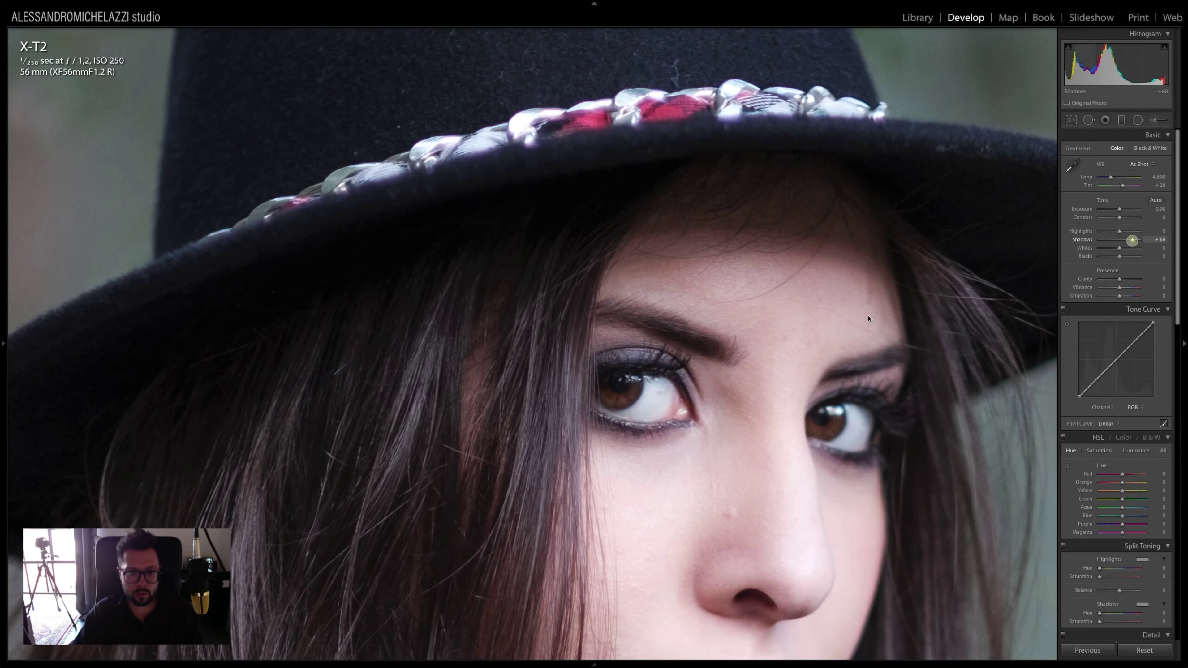
drag(315, 400, 350, 506)
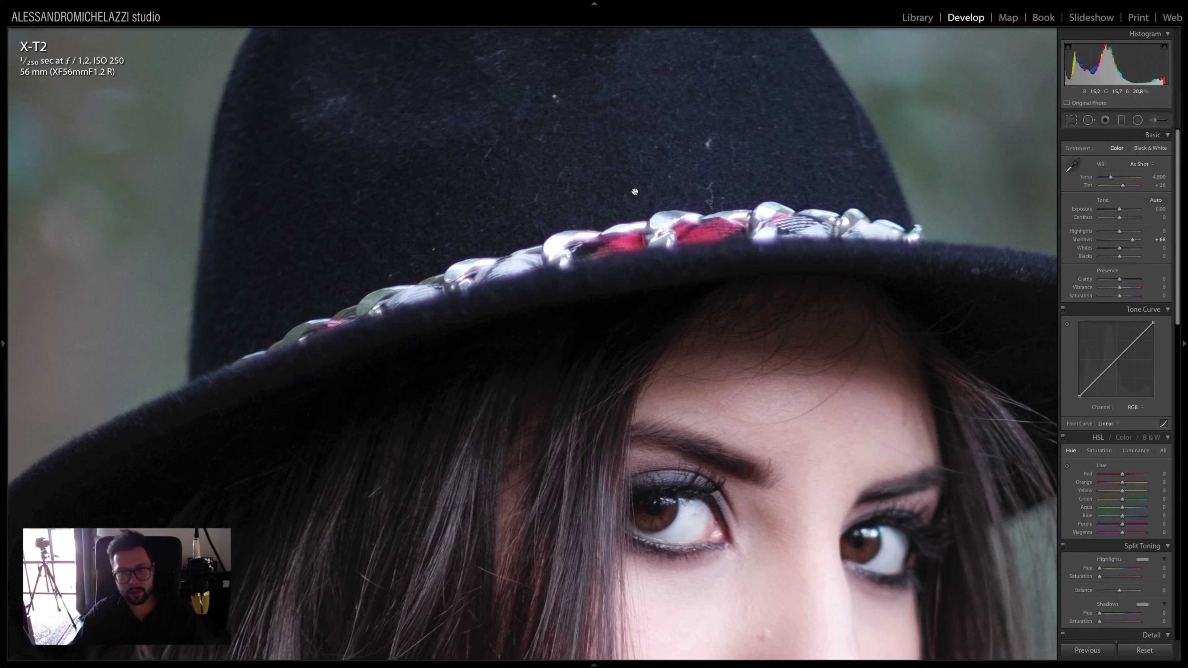
drag(757, 210, 685, 238)
mouse_move(529, 256)
mouse_down()
mouse_move(635, 322)
mouse_move(701, 327)
mouse_up()
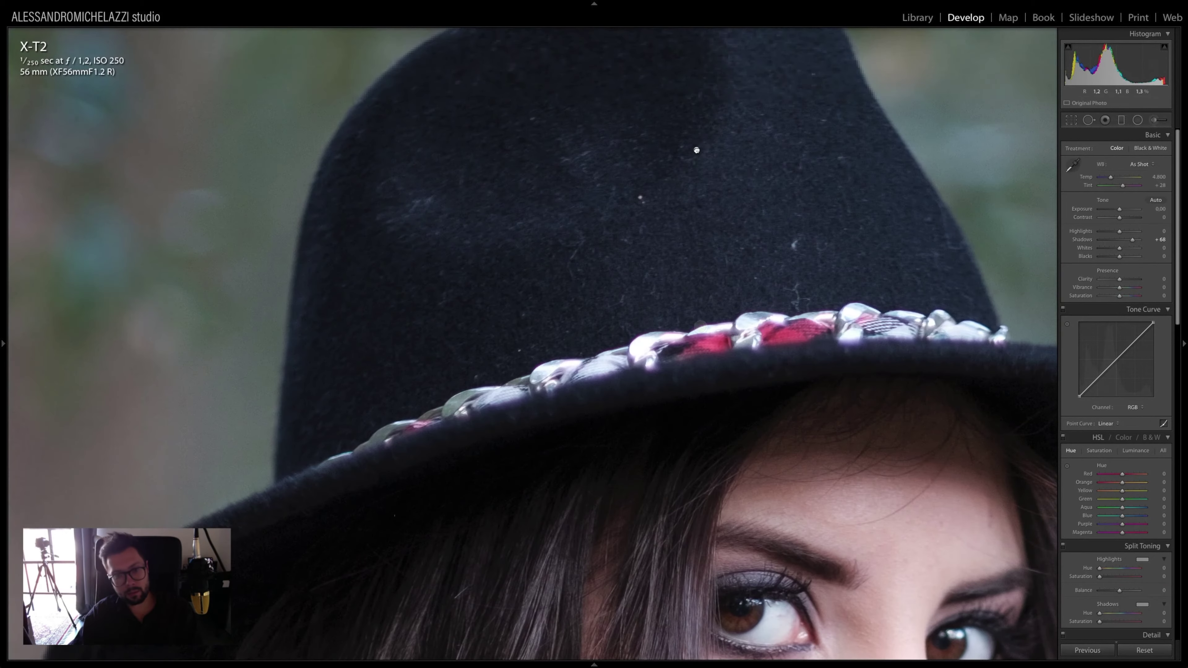
drag(615, 438, 701, 149)
key(super+minus)
key(super+minus)
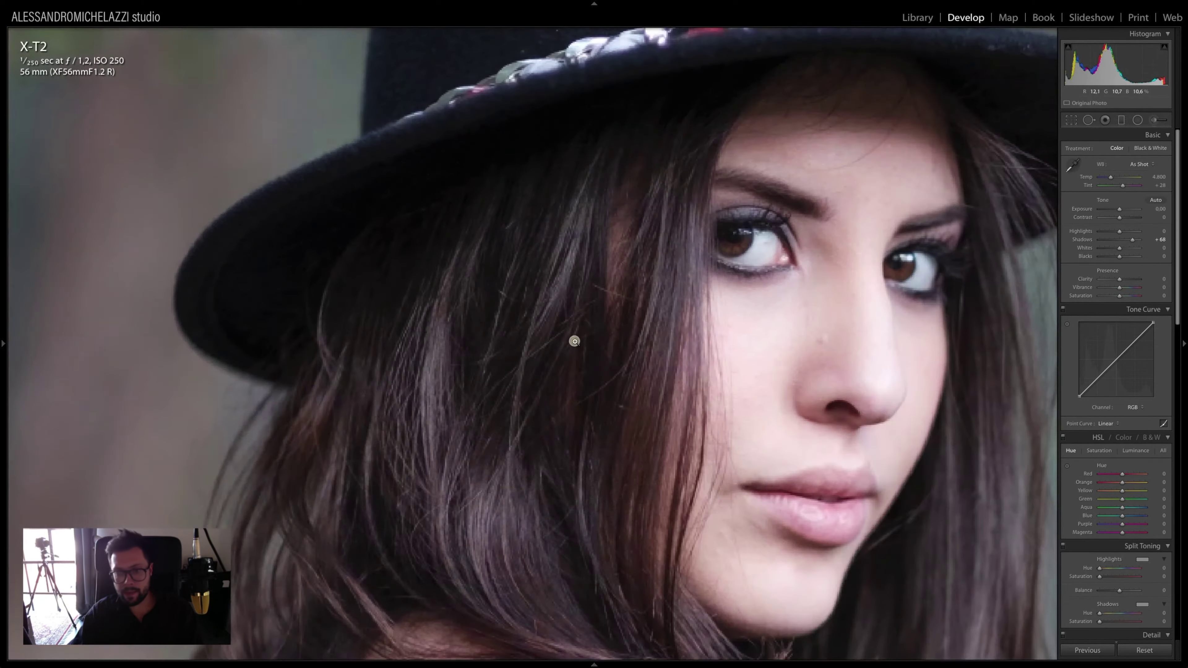
key(super+minus)
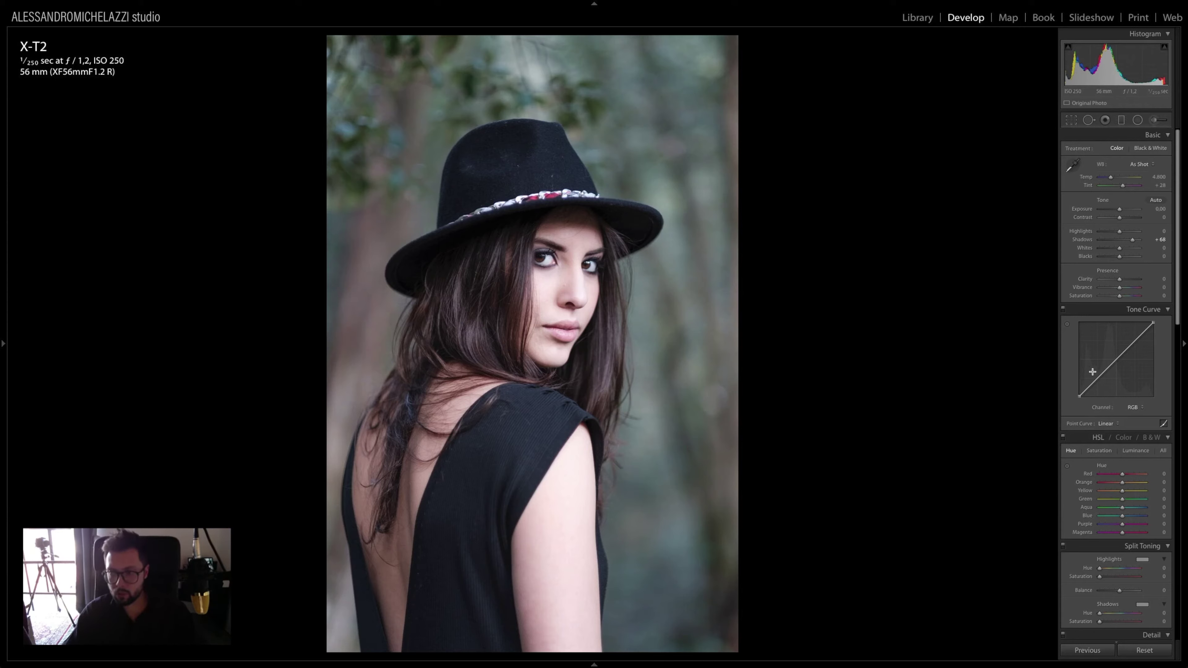
Add shadow and highlight points to the RGB point curve and lift the upper point
click(1163, 425)
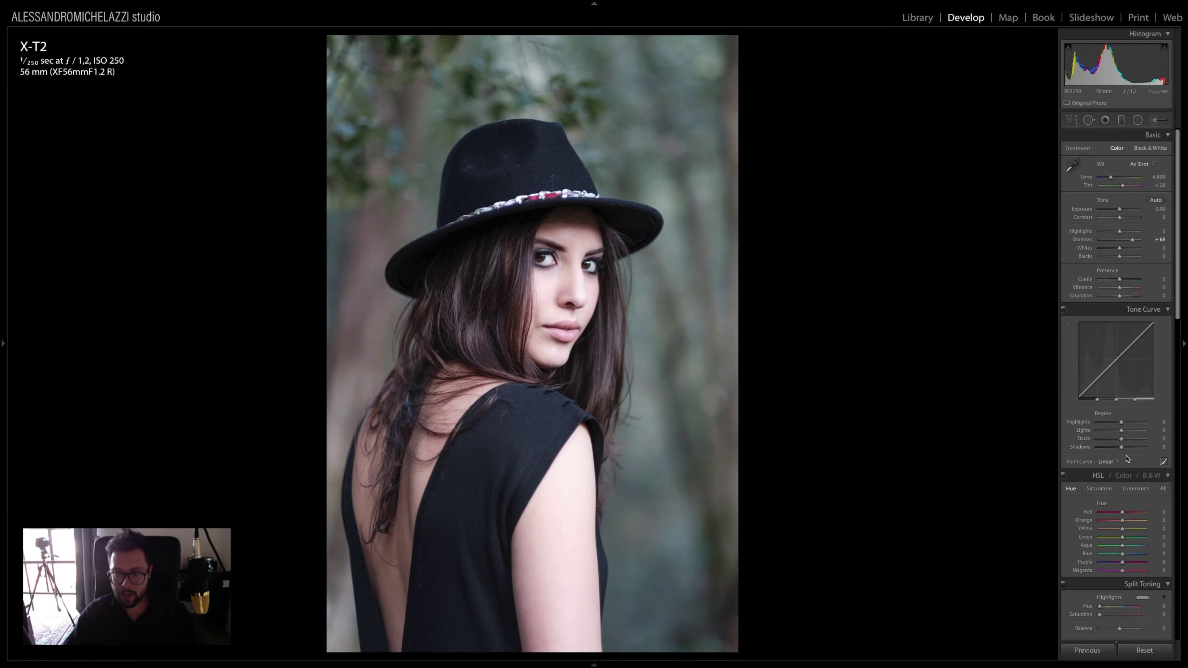
click(1164, 462)
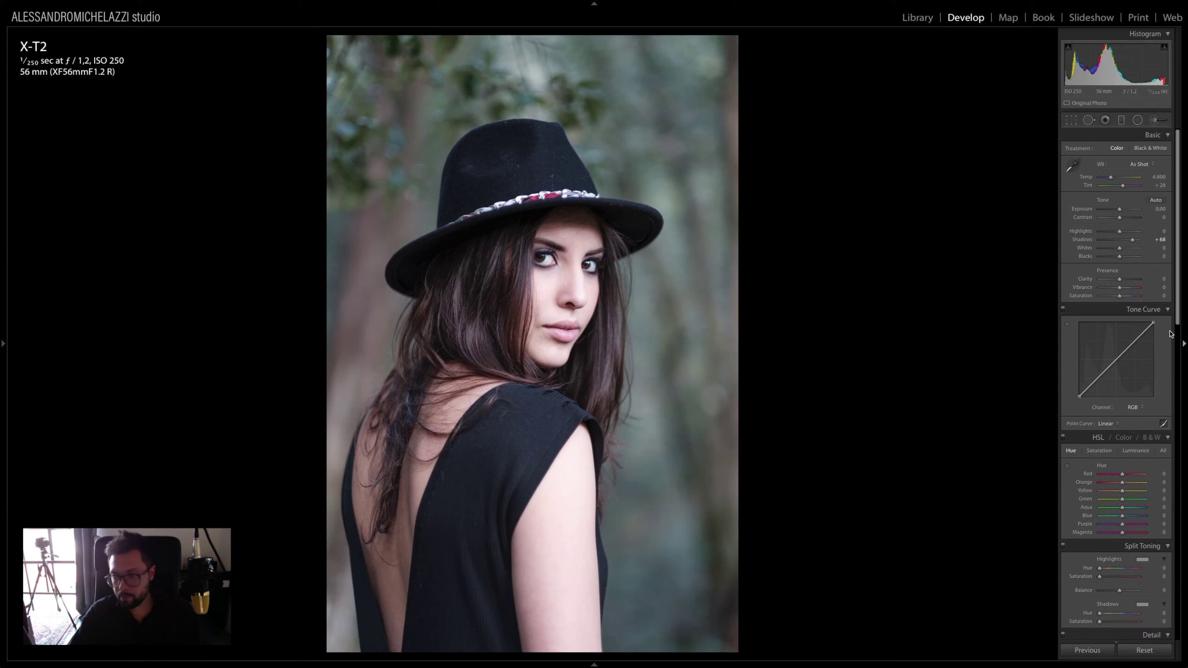
click(1097, 380)
click(1132, 344)
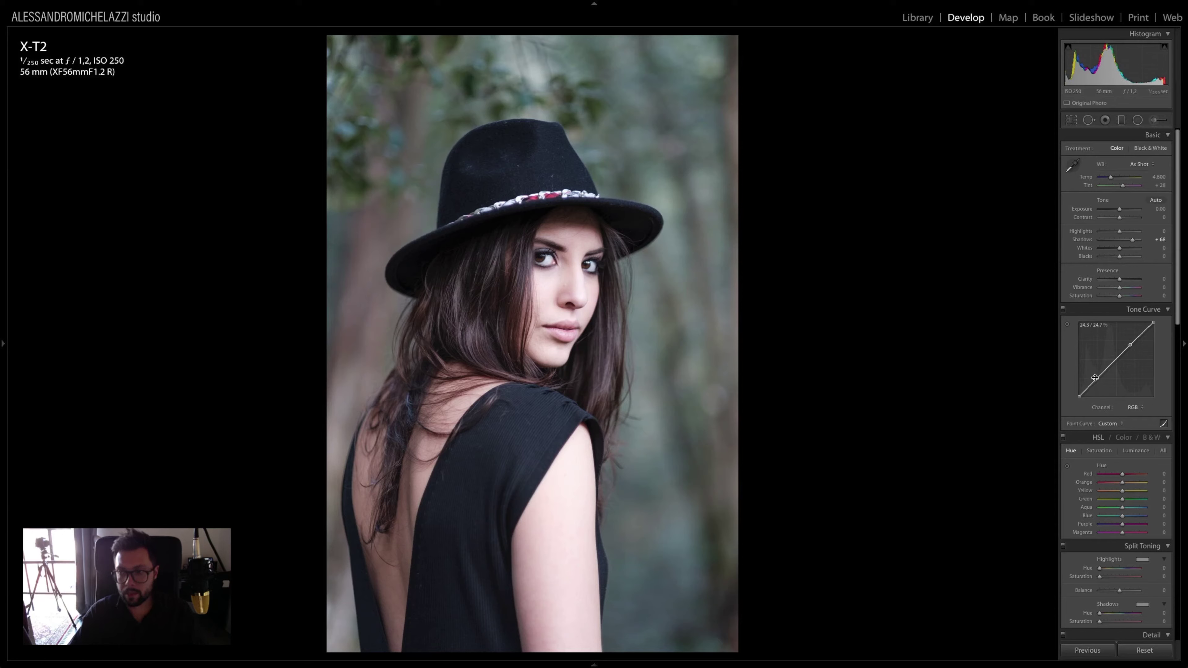
drag(1097, 382, 1097, 380)
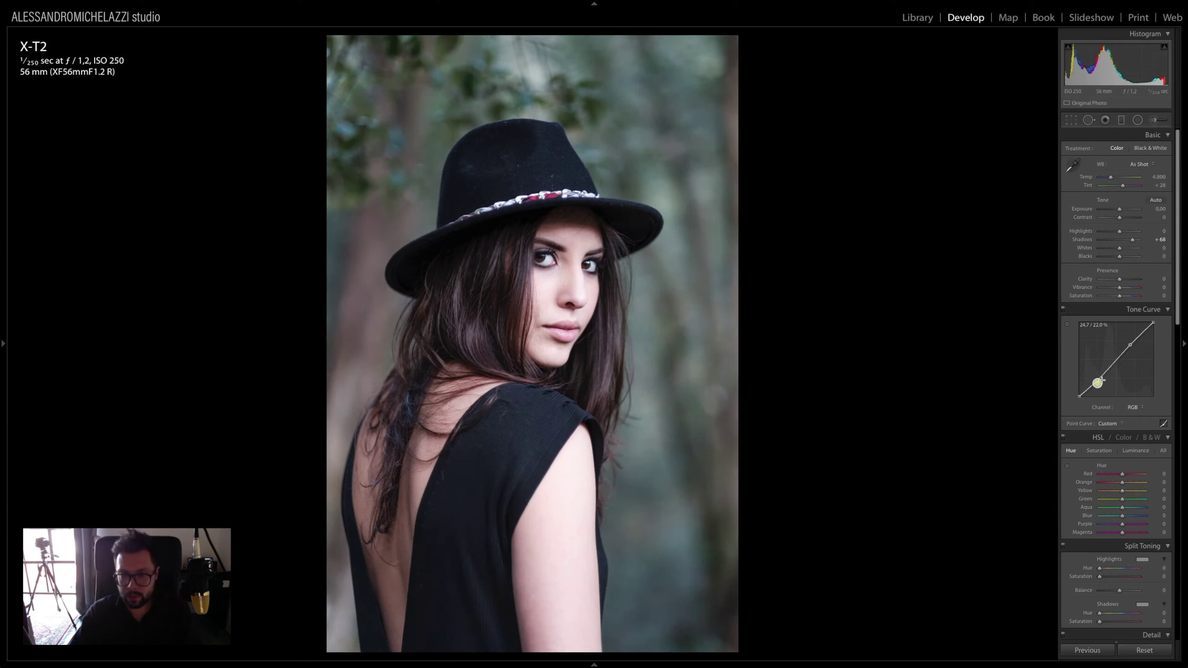
drag(1132, 343, 1132, 338)
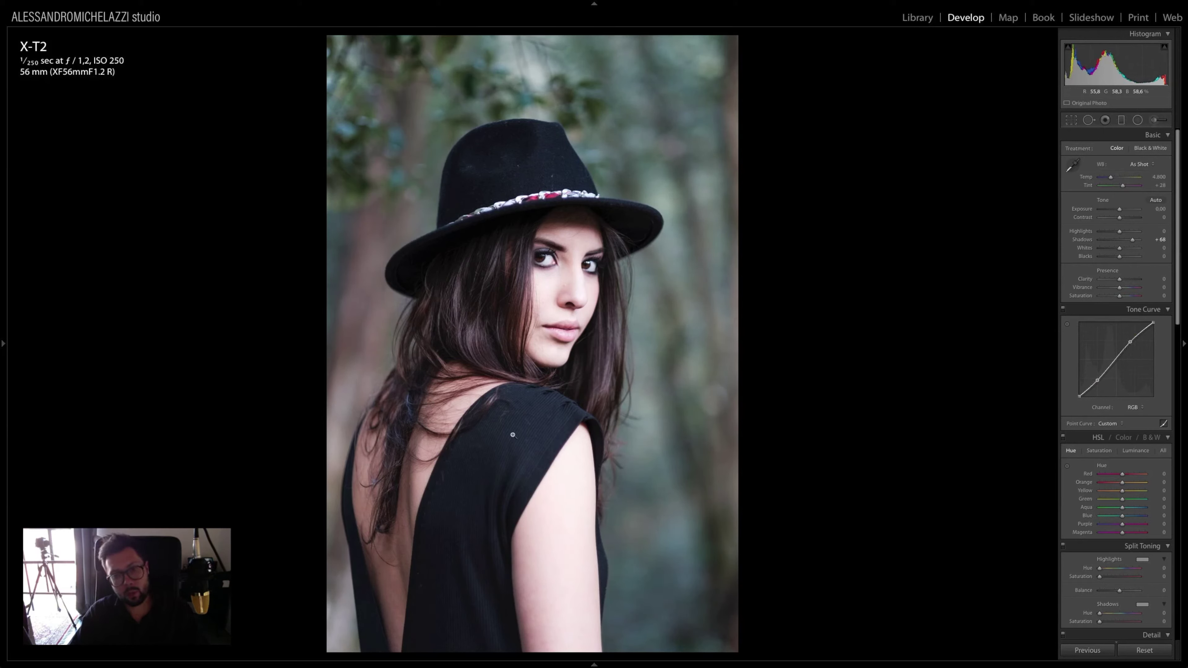
Compare the curve on and off, then fine-tune the upper point to about 72.5% output
click(1063, 310)
click(1063, 310)
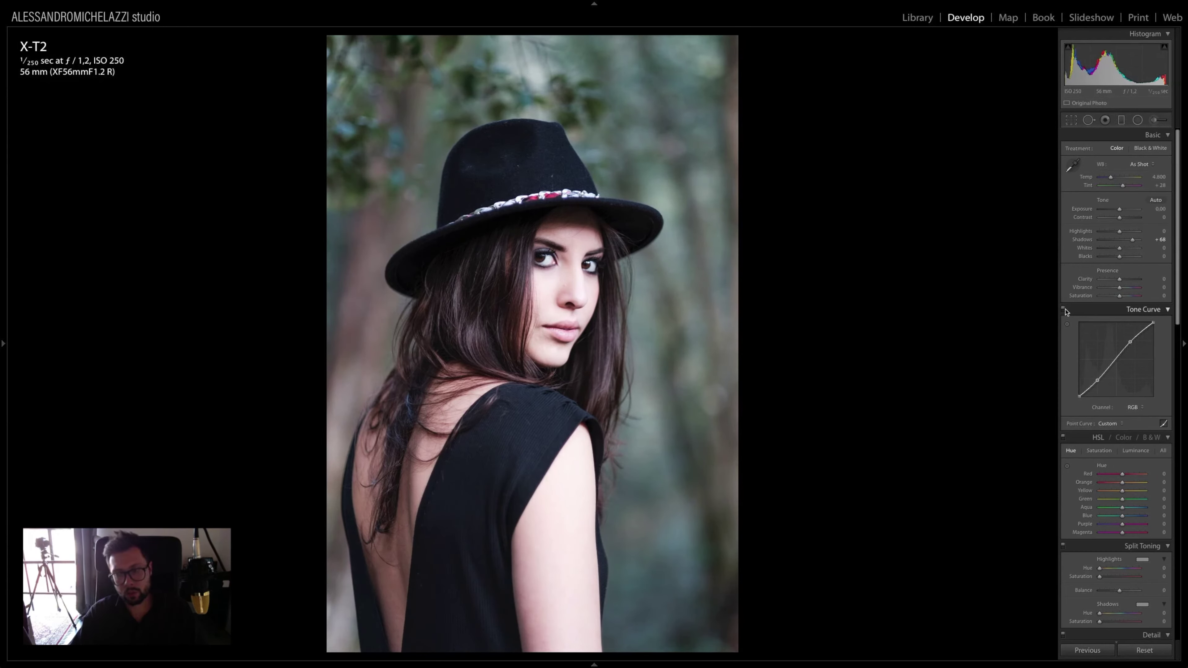
click(1064, 309)
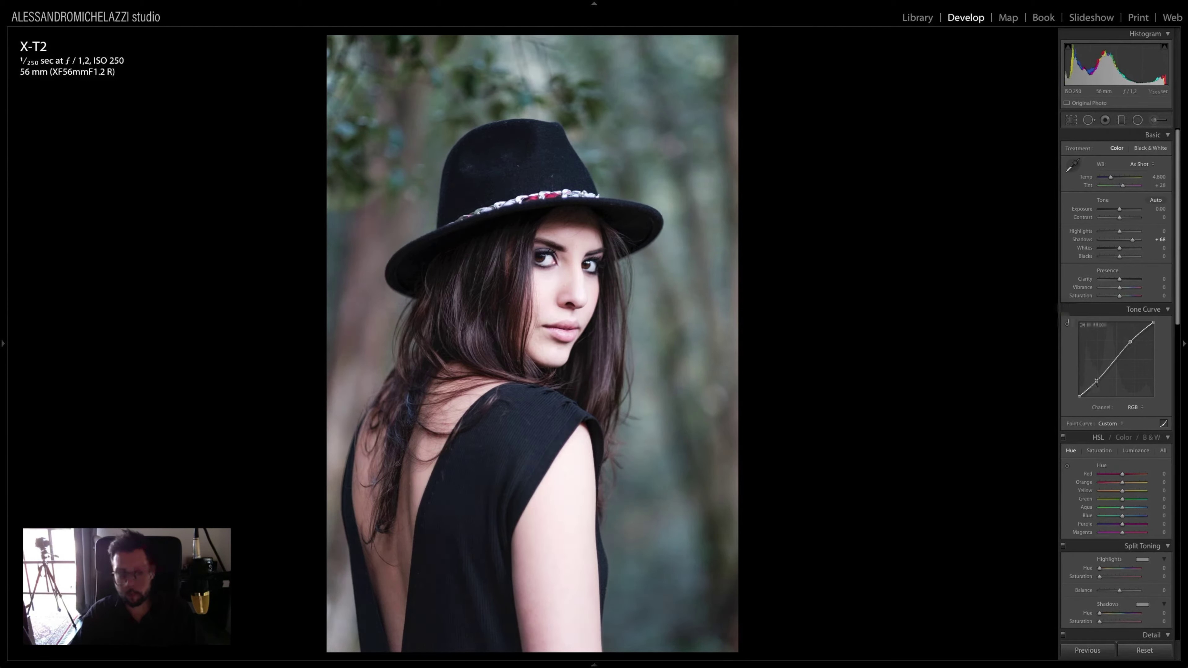
click(1096, 380)
drag(1095, 377, 1096, 378)
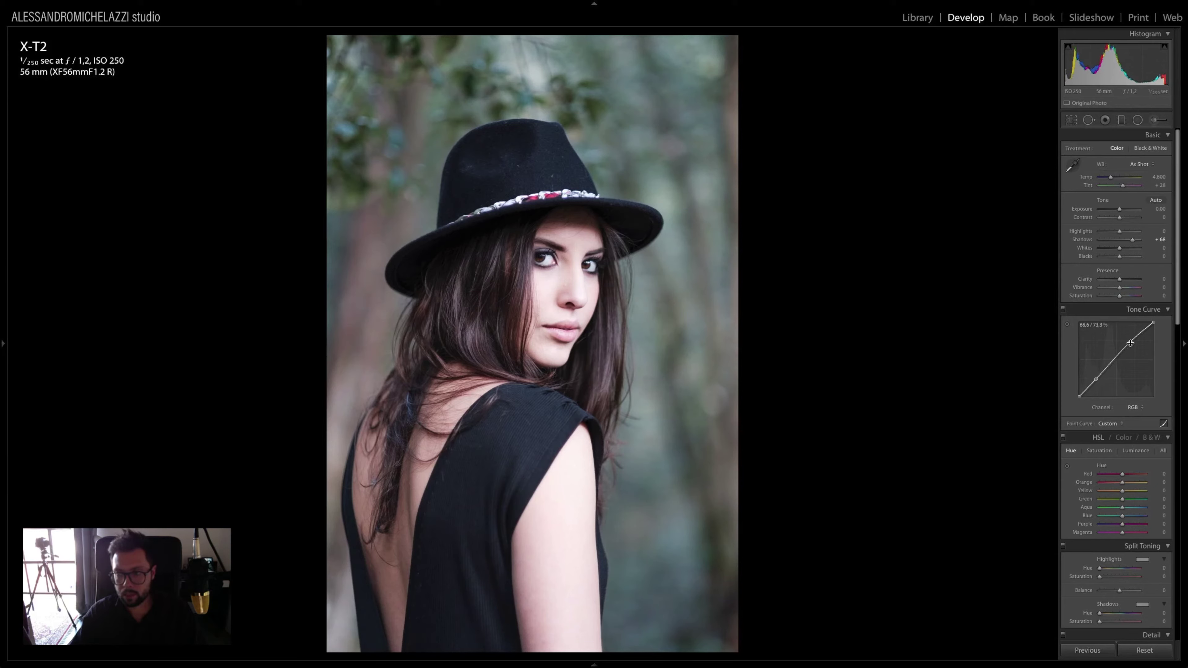
drag(1130, 342, 1129, 345)
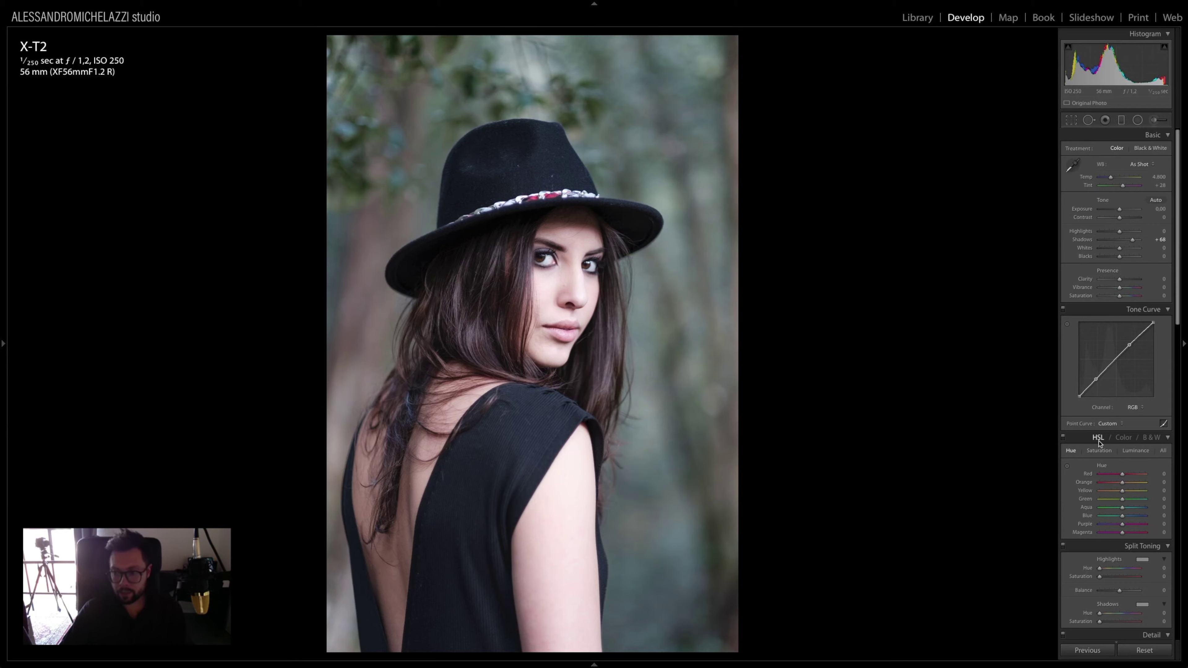
Keep the tone curve on RGB and set the Split Toning highlight hue to 45
scroll(1116, 465, down, 3)
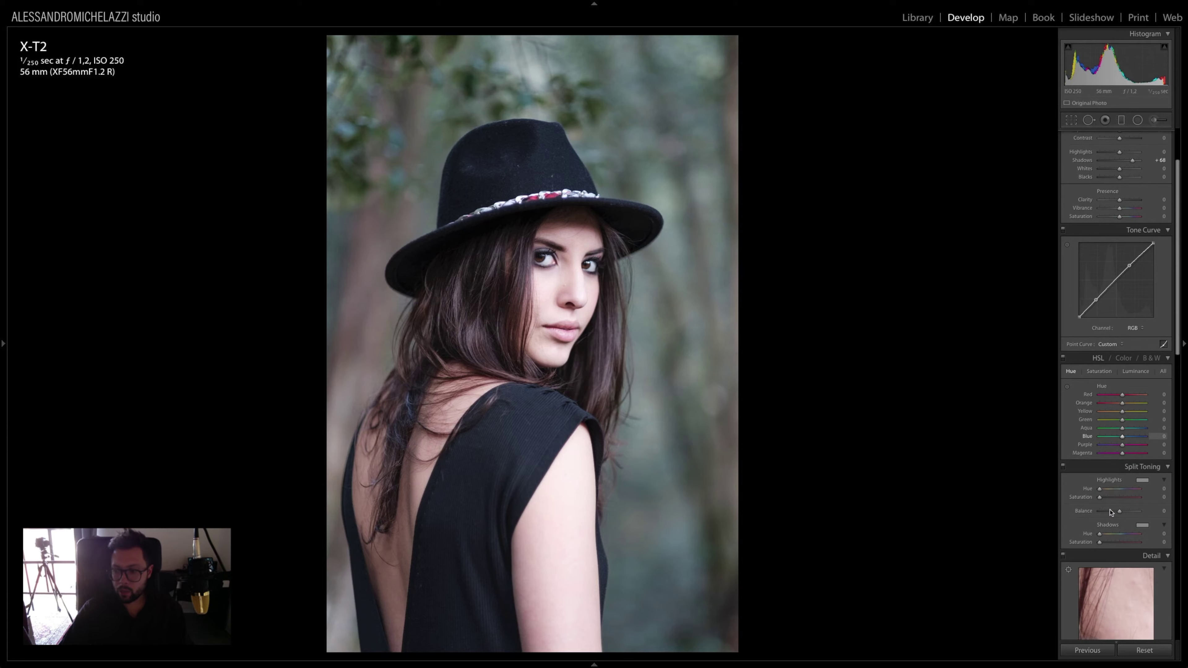
scroll(1116, 465, up, 3)
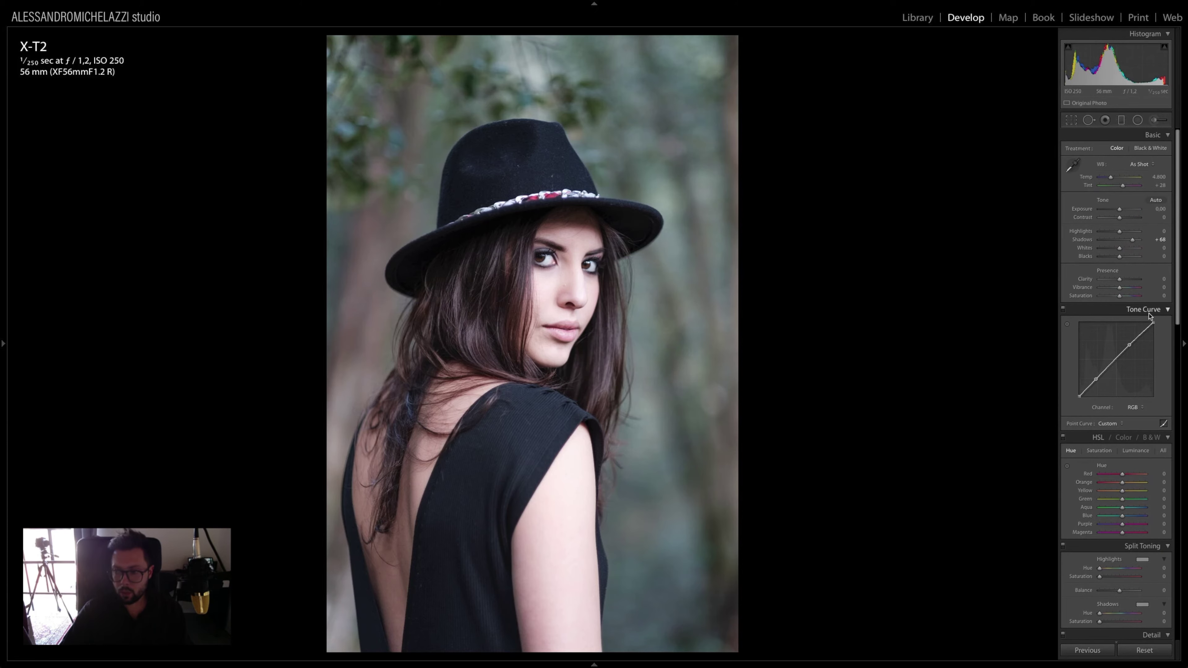
click(1134, 408)
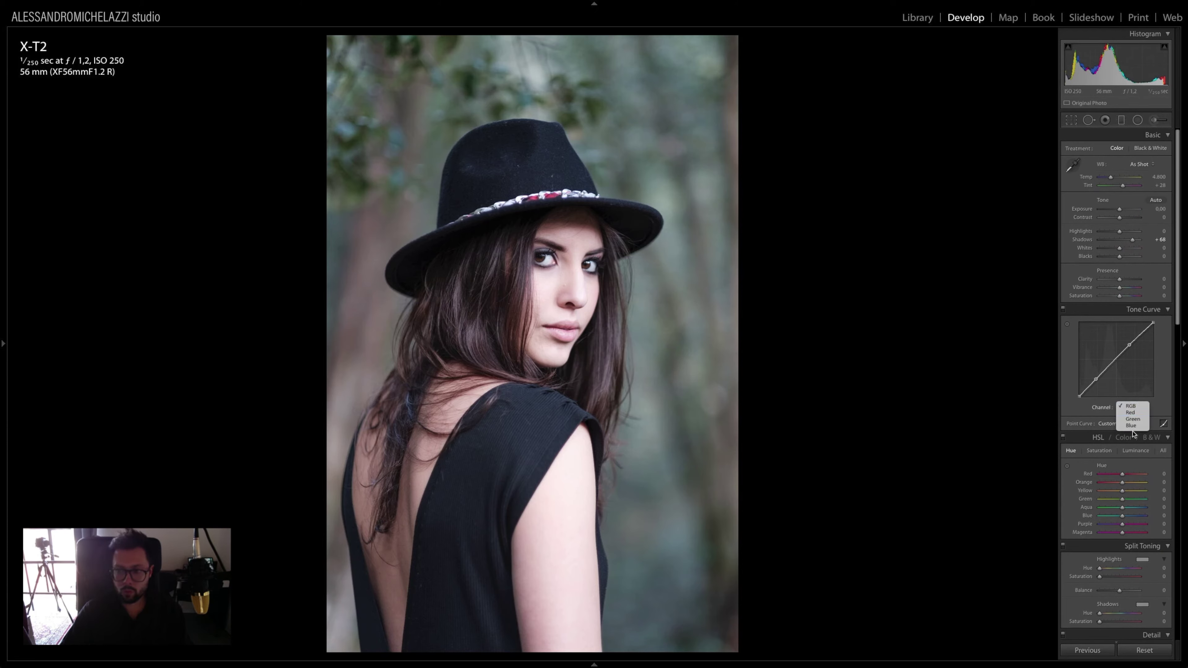
click(1167, 405)
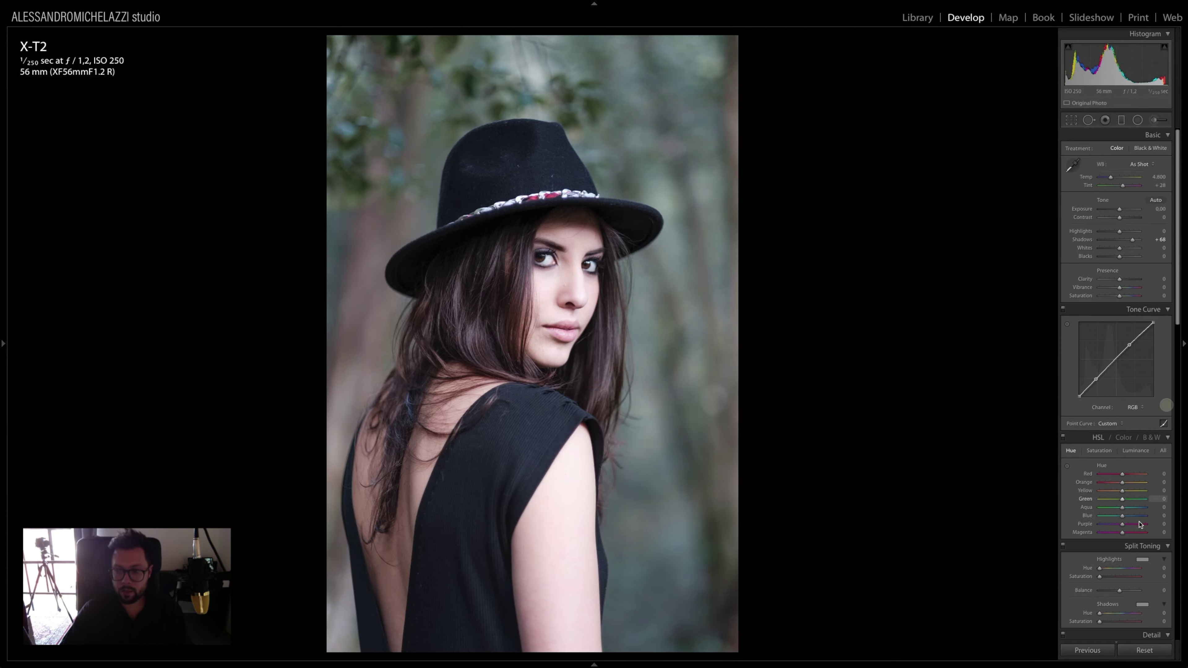
scroll(1140, 520, down, 4)
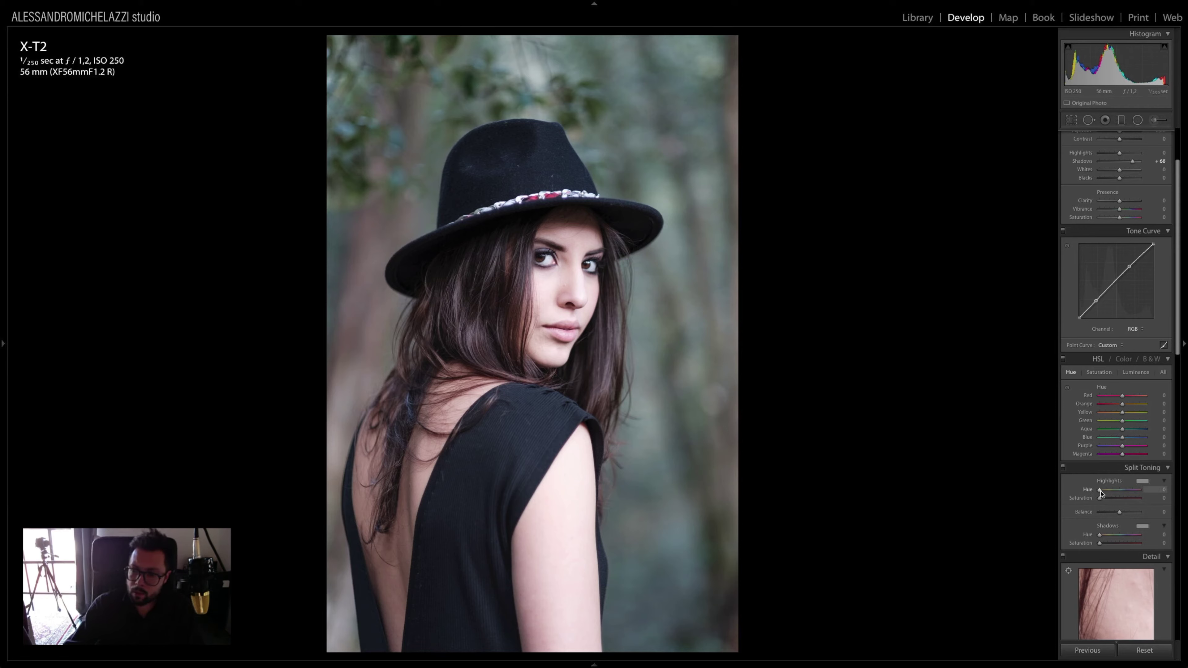
drag(1136, 492, 1184, 500)
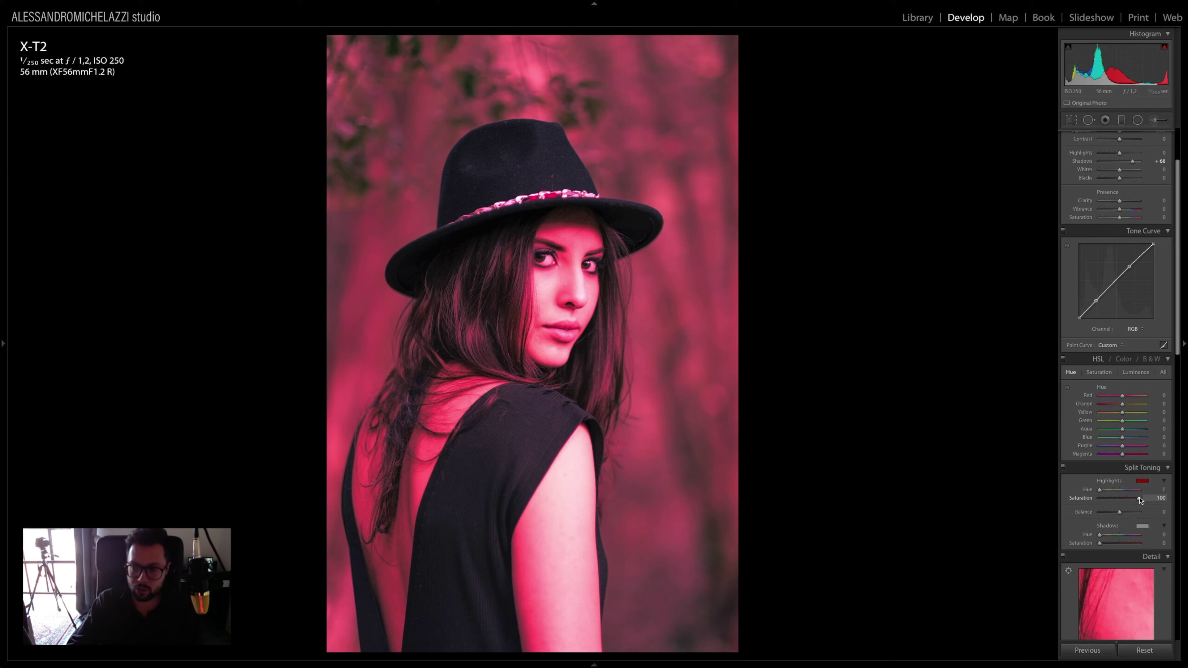
mouse_move(1100, 493)
mouse_down()
mouse_move(1119, 492)
mouse_move(1104, 492)
mouse_up()
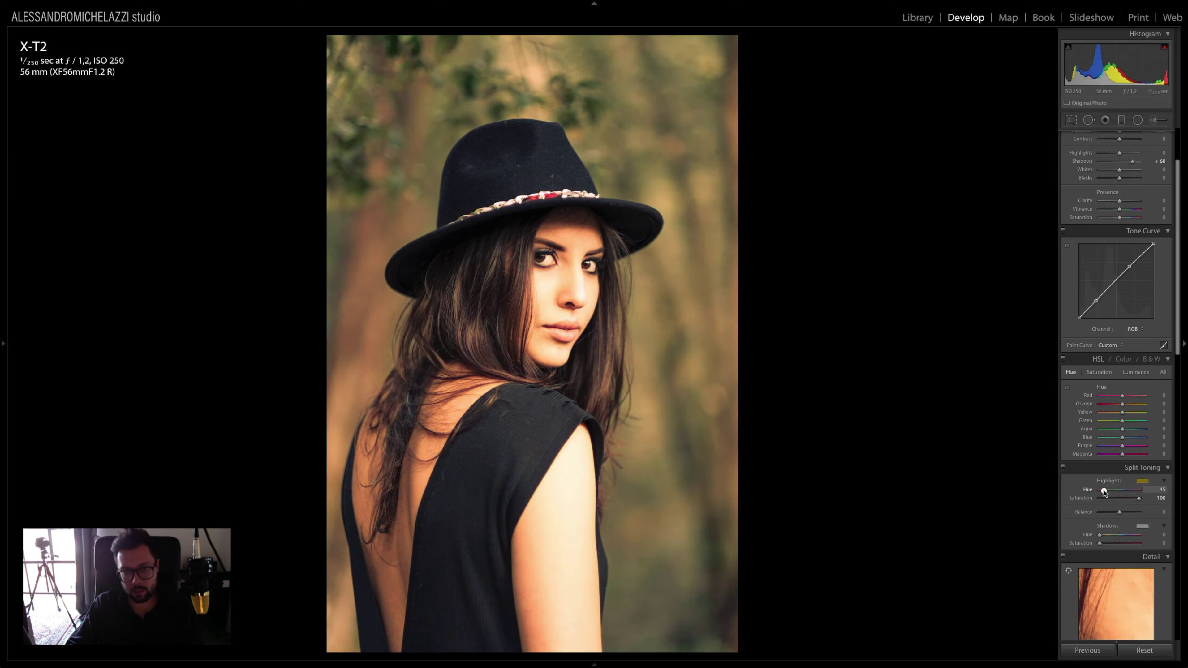
drag(1126, 502, 1037, 498)
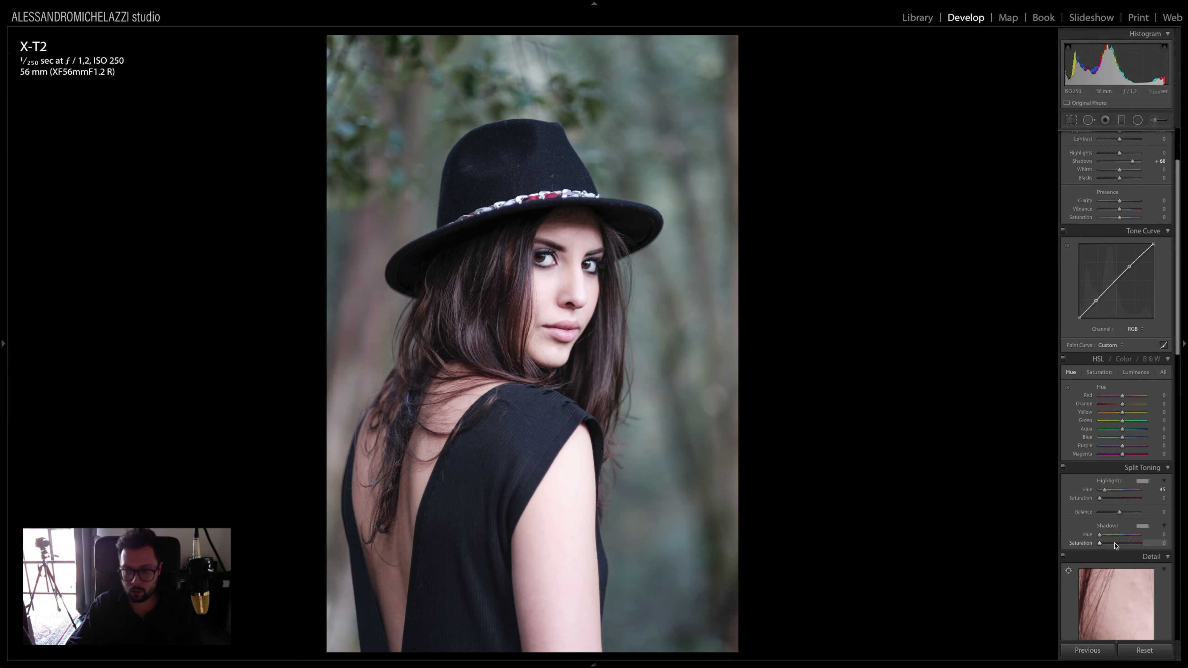
Tint shadows at hue 239, saturation 18, highlights saturation 20, and balance −33
drag(1101, 544, 1053, 548)
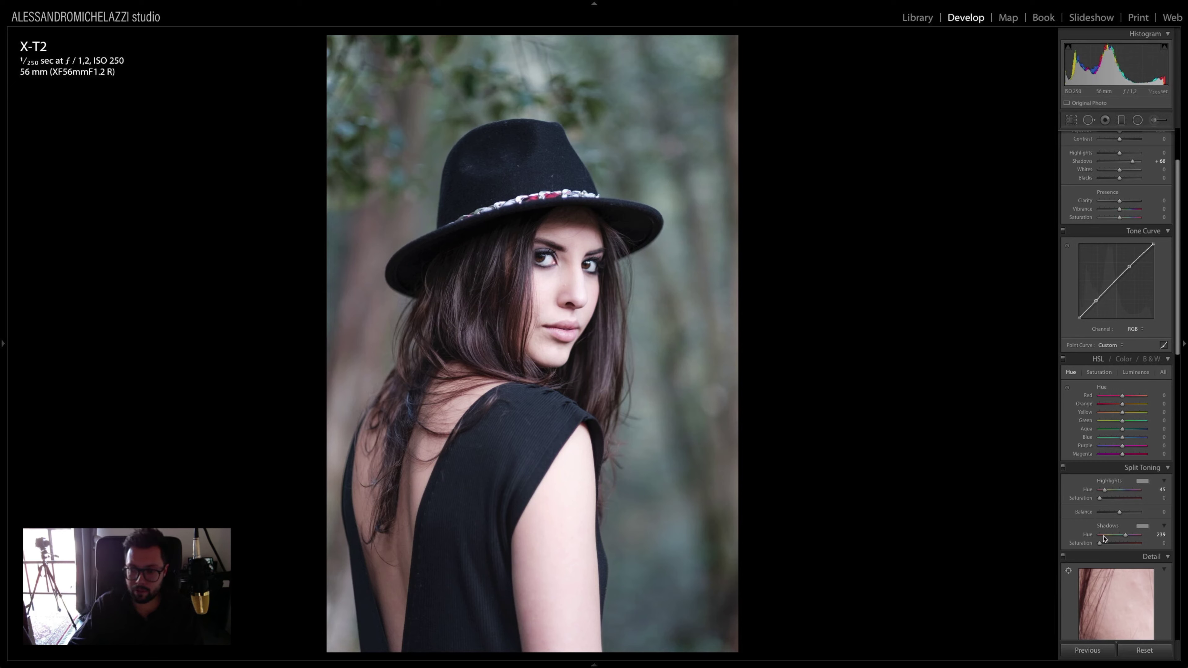
drag(1102, 544, 1107, 546)
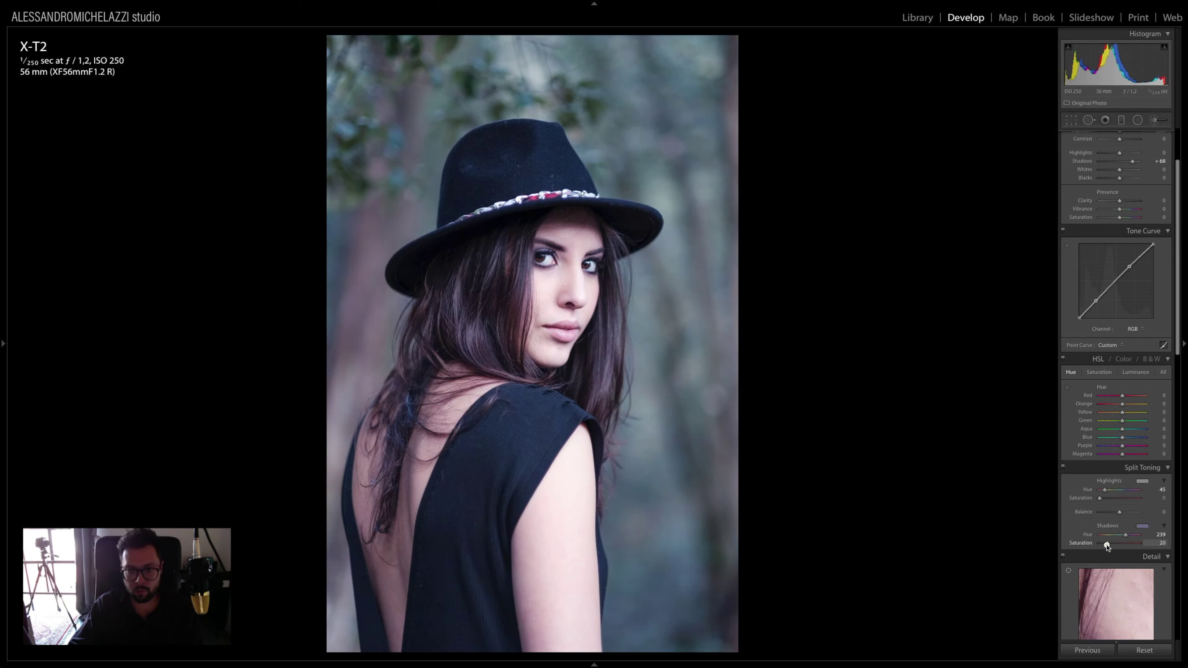
drag(1107, 546, 1105, 546)
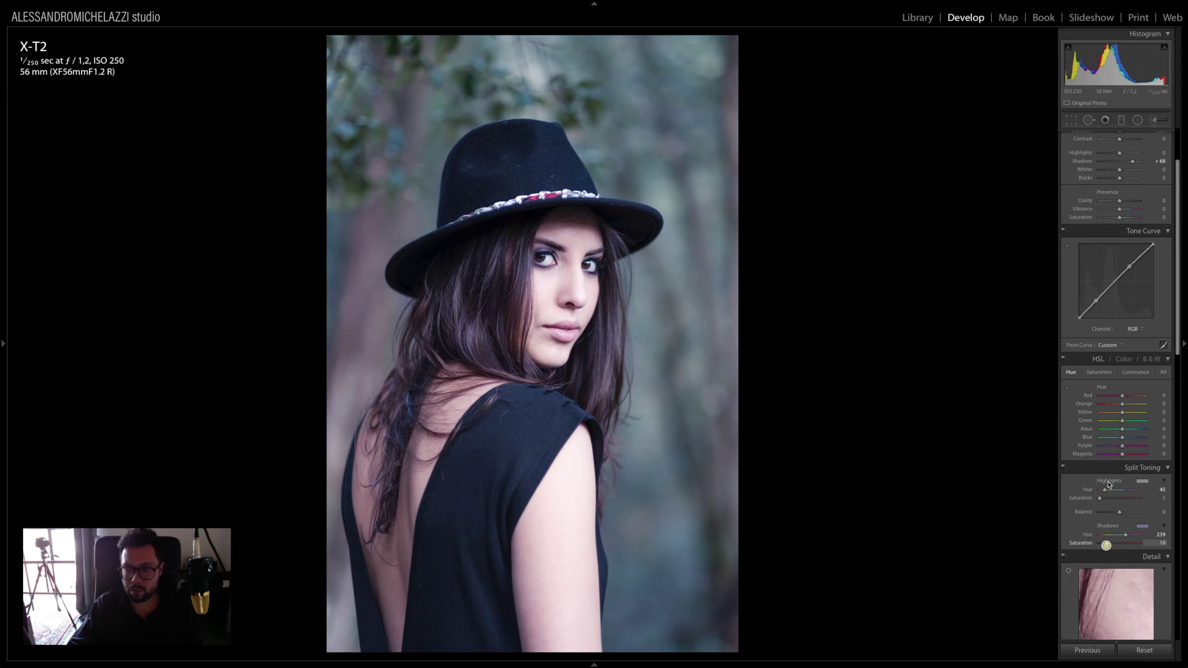
drag(1099, 499, 1108, 499)
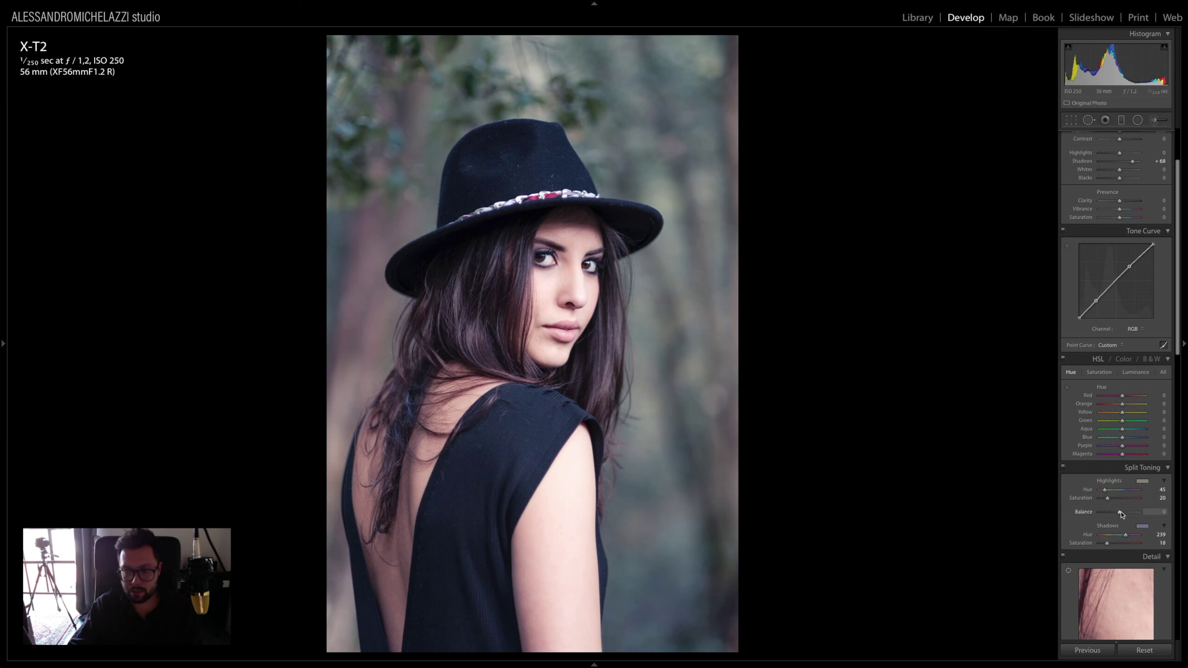
drag(1120, 515, 1122, 515)
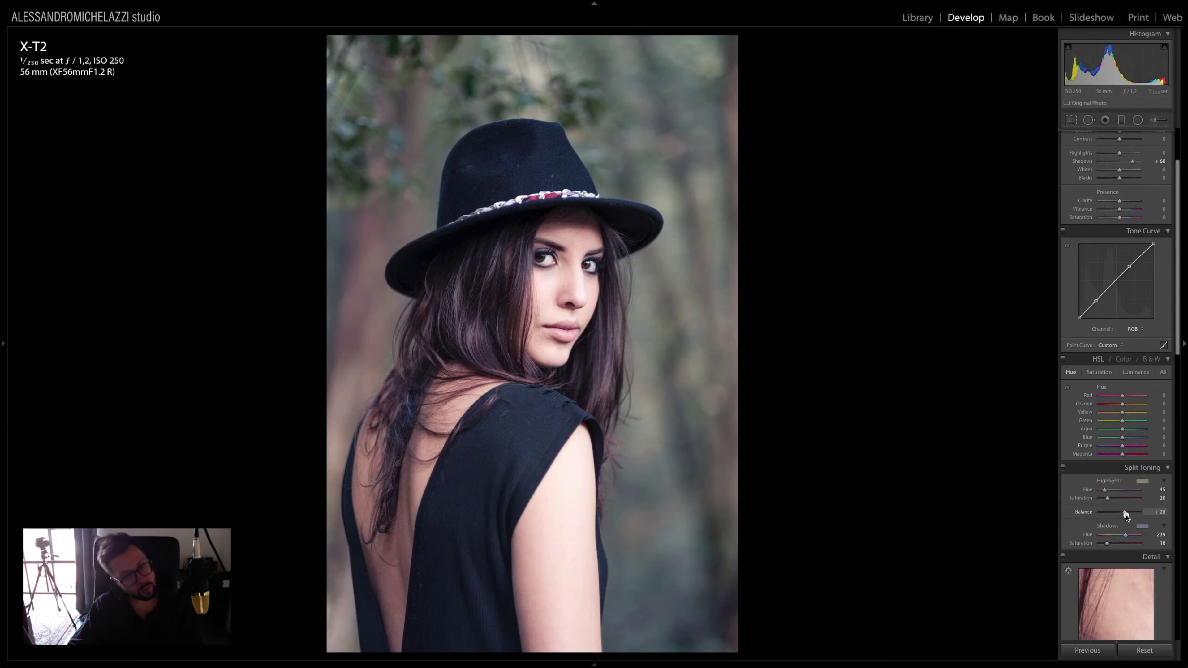
drag(1119, 516, 1113, 521)
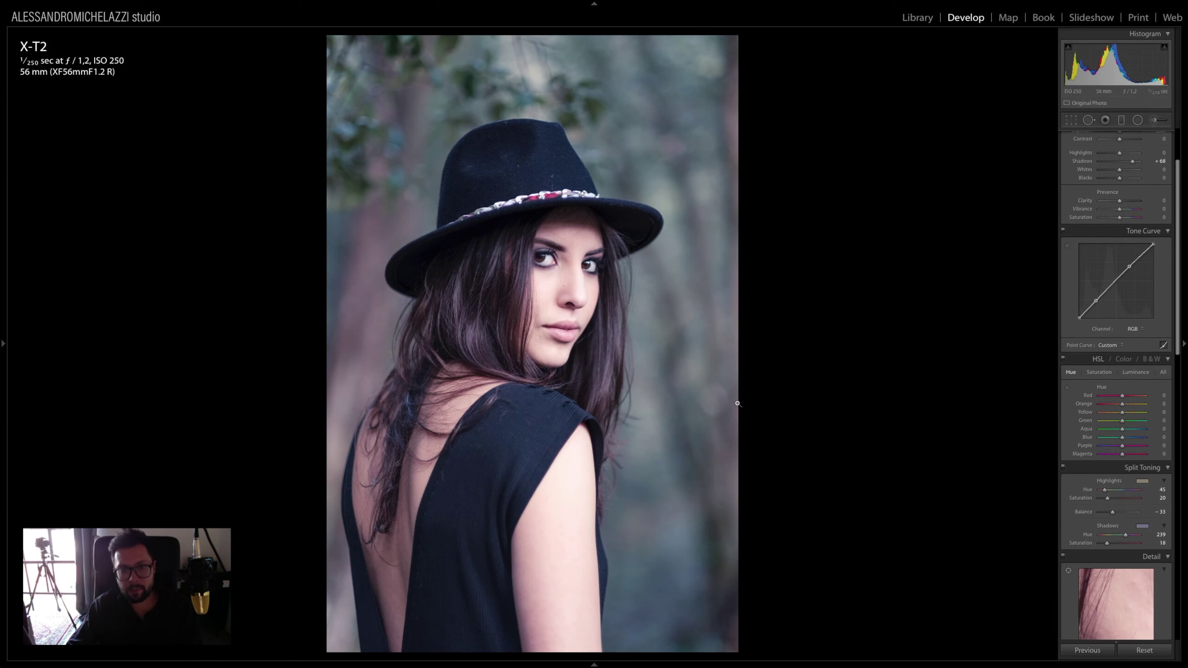
Zoom into the face and heal the nose blemish with Spot Removal in Heal mode
click(546, 291)
drag(546, 291, 607, 439)
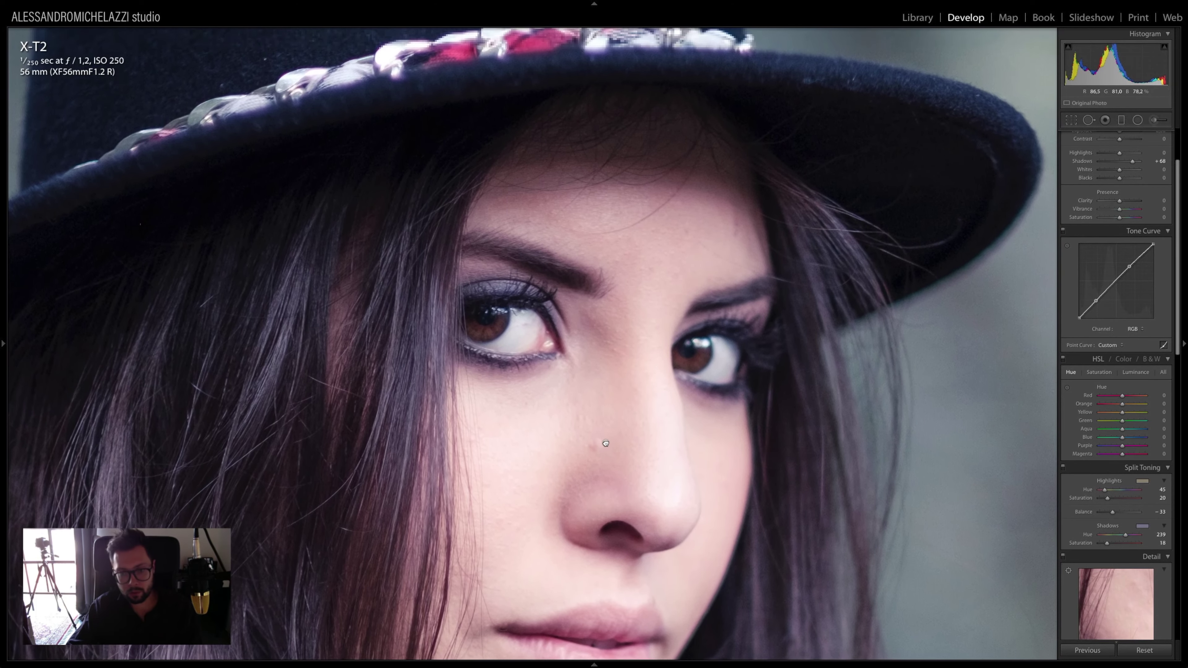
drag(585, 313, 599, 422)
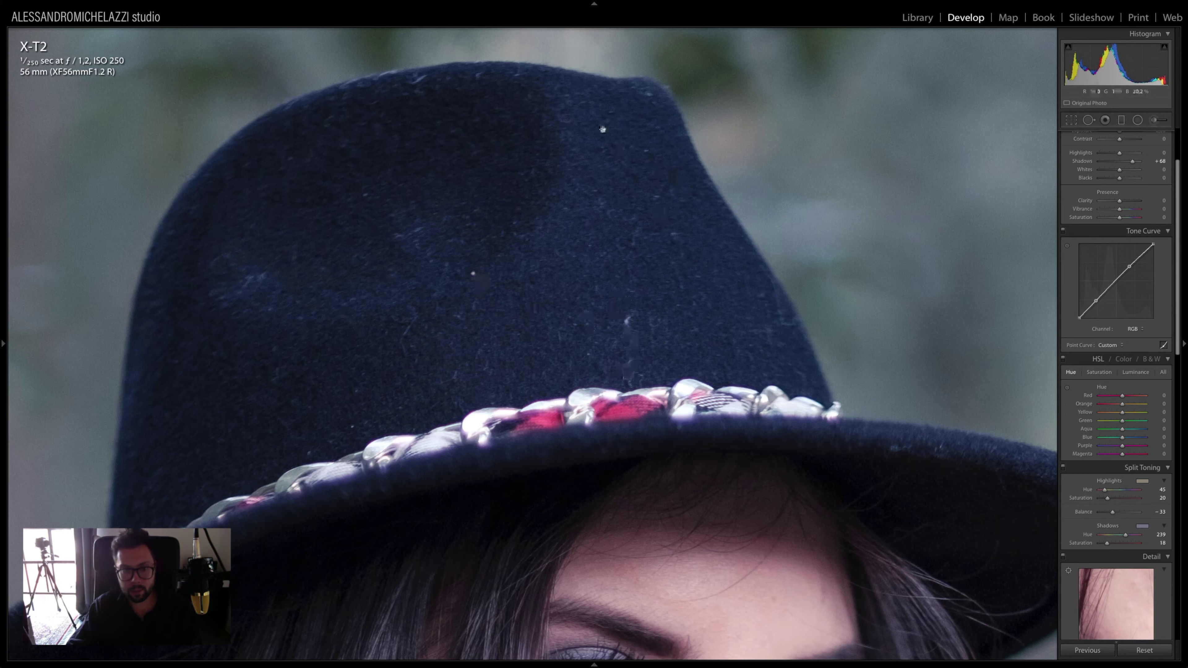
drag(530, 483, 472, 313)
drag(477, 374, 494, 332)
drag(515, 641, 517, 420)
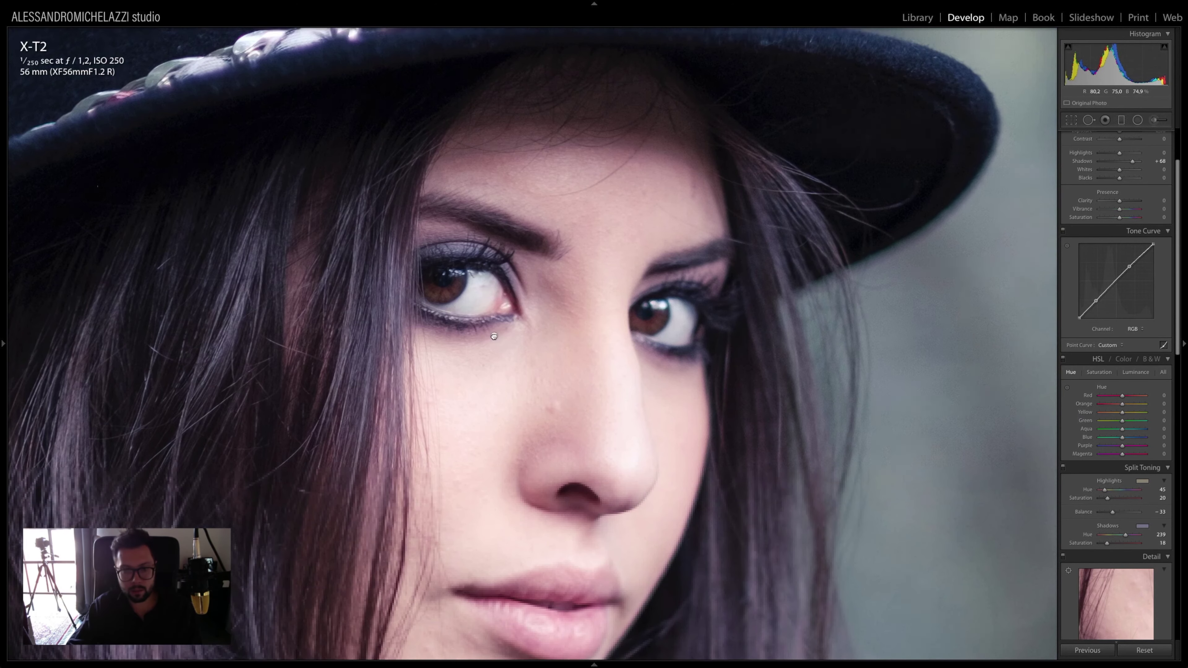
scroll(517, 420, down, 5)
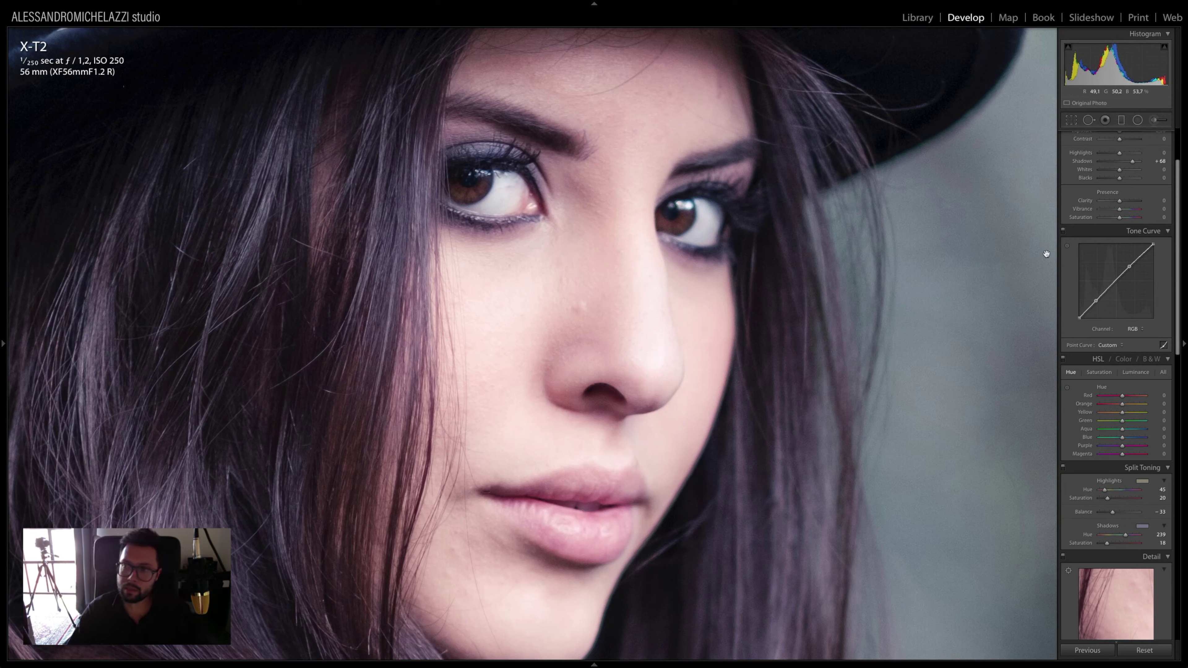
click(1089, 120)
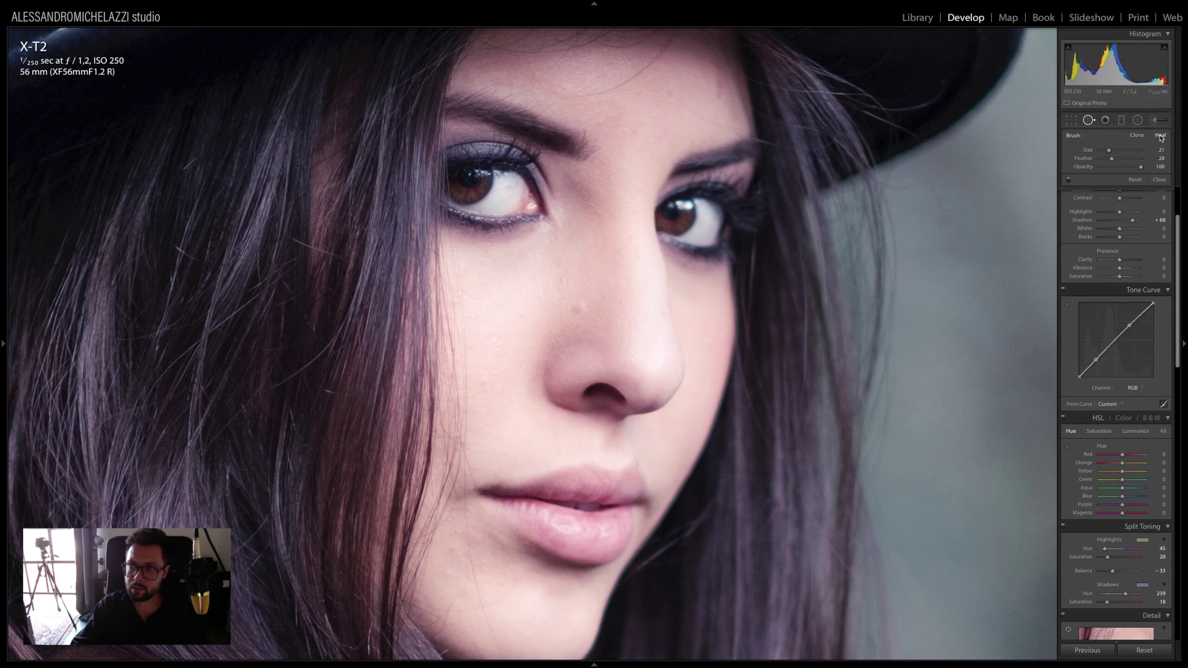
scroll(579, 307, up, 5)
click(580, 307)
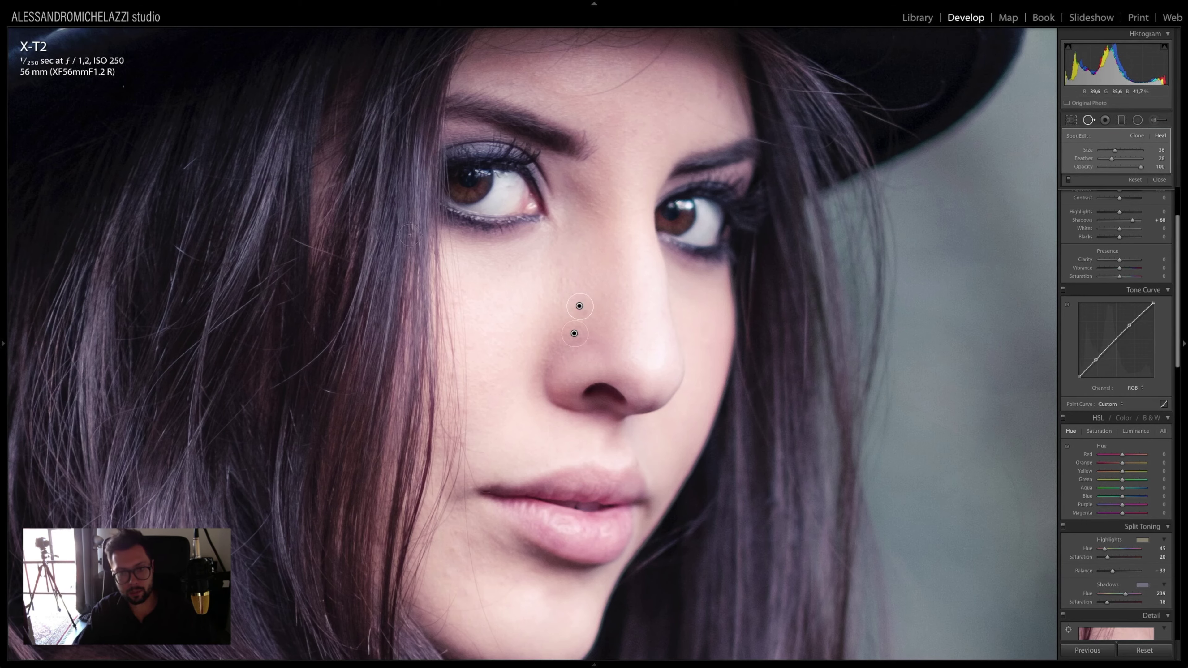
Heal the seven white dust specks on the black hat, then zoom back out
scroll(563, 471, up, 10)
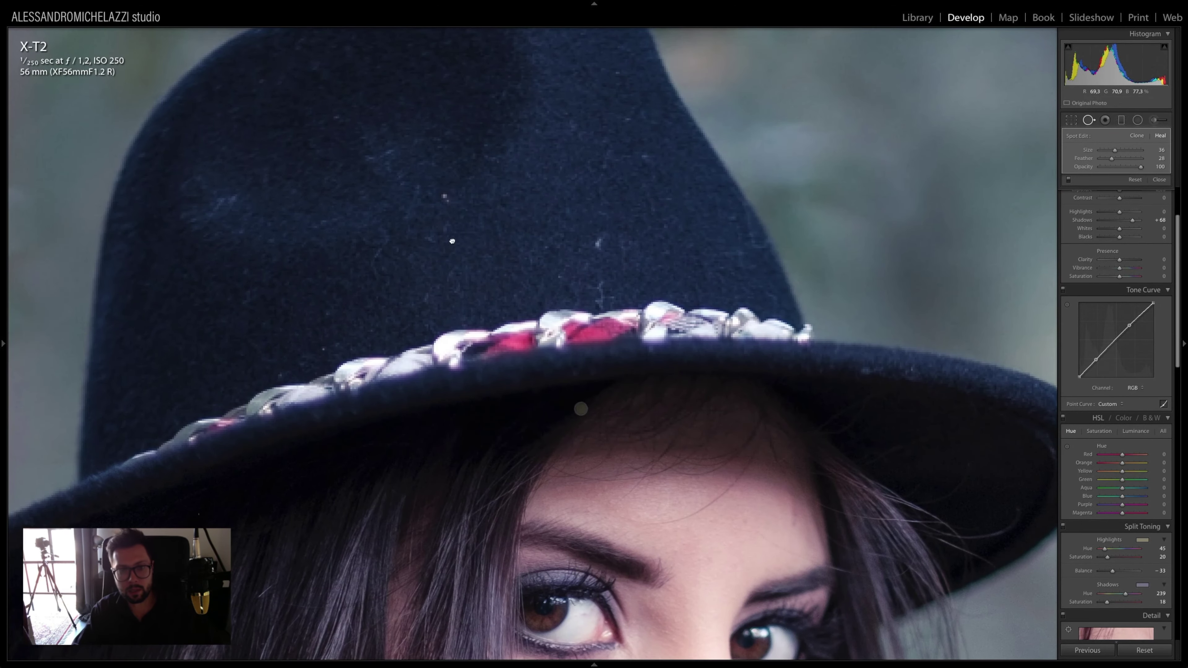
scroll(457, 258, up, 2)
drag(461, 279, 461, 271)
drag(613, 328, 615, 318)
drag(614, 363, 618, 372)
click(656, 233)
click(334, 302)
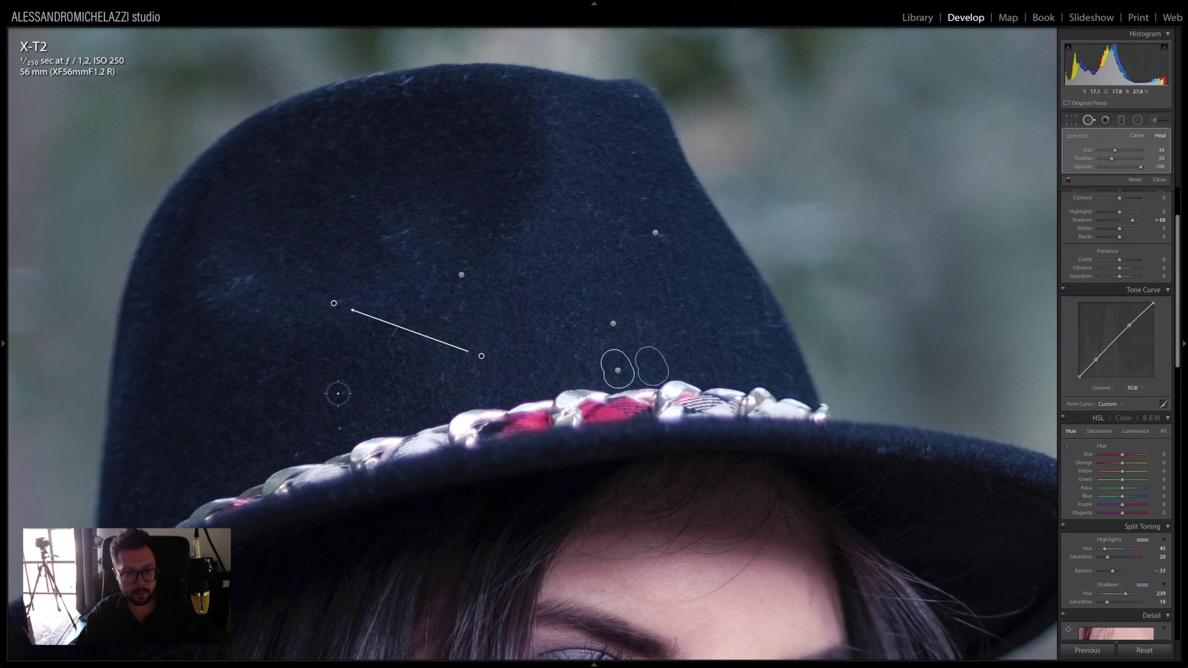
click(340, 393)
click(337, 430)
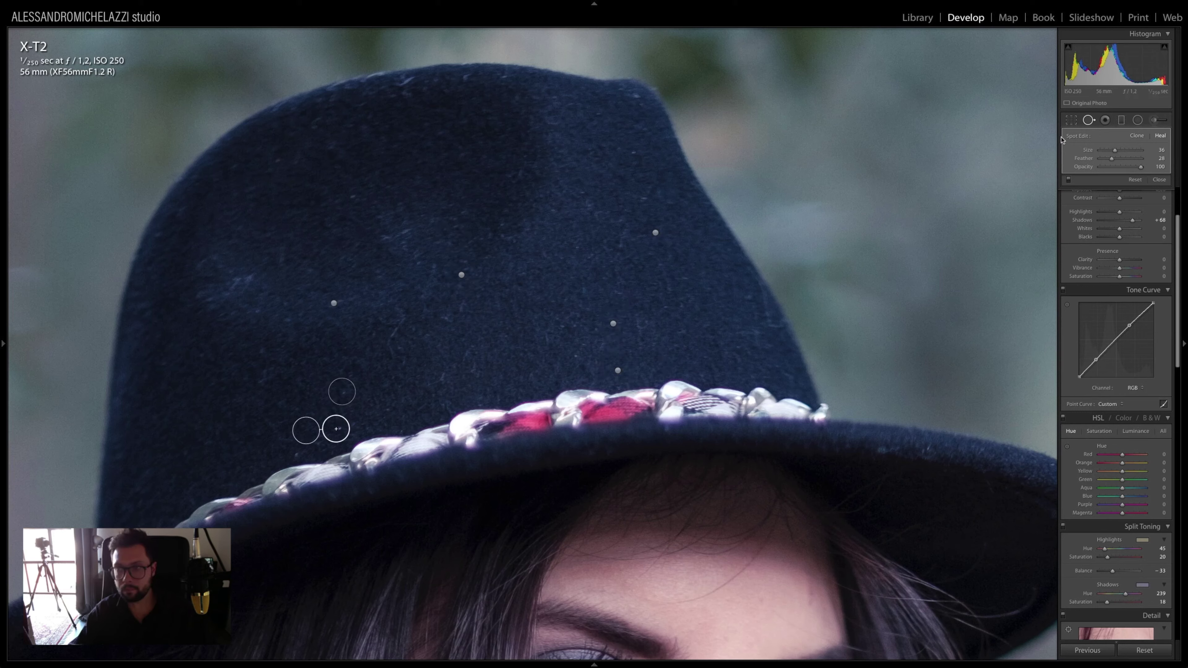
click(1093, 122)
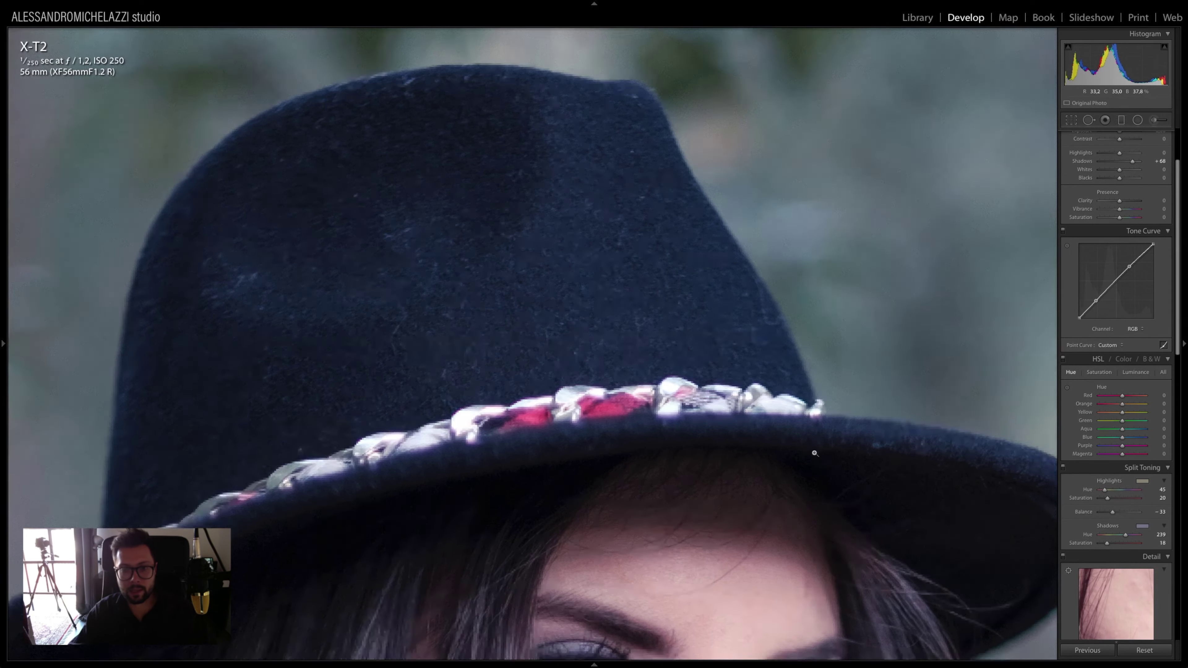
click(814, 463)
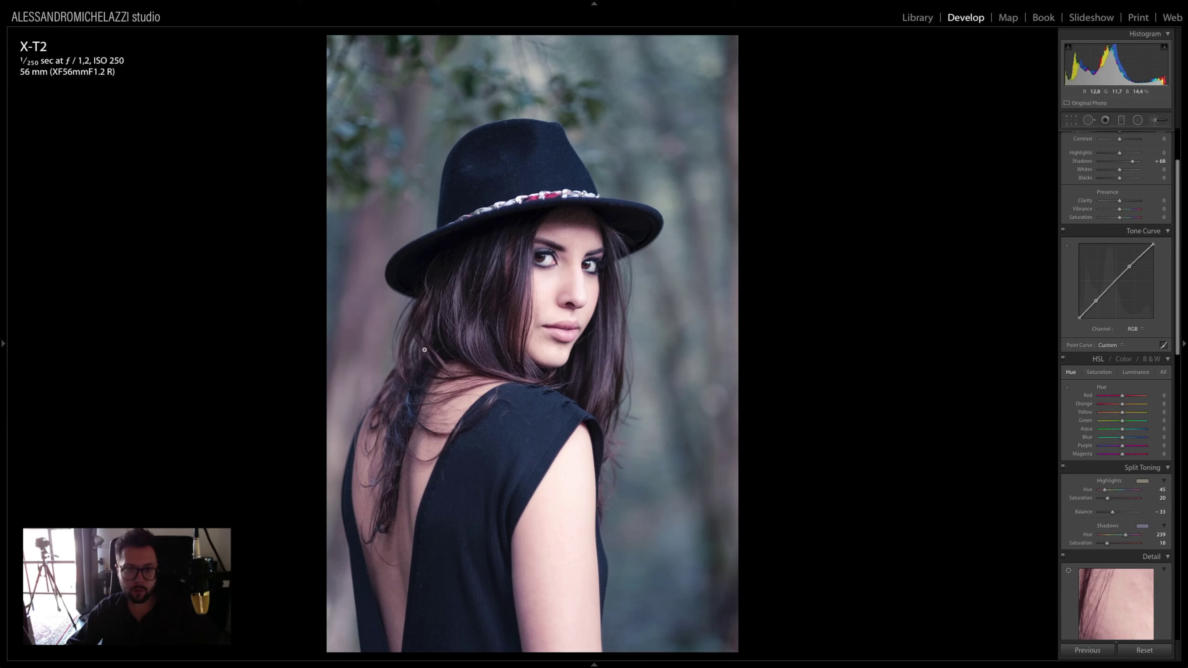
Reset the Radial Filter's Exposure and Clarity to zero and select the existing filter pin
click(1138, 119)
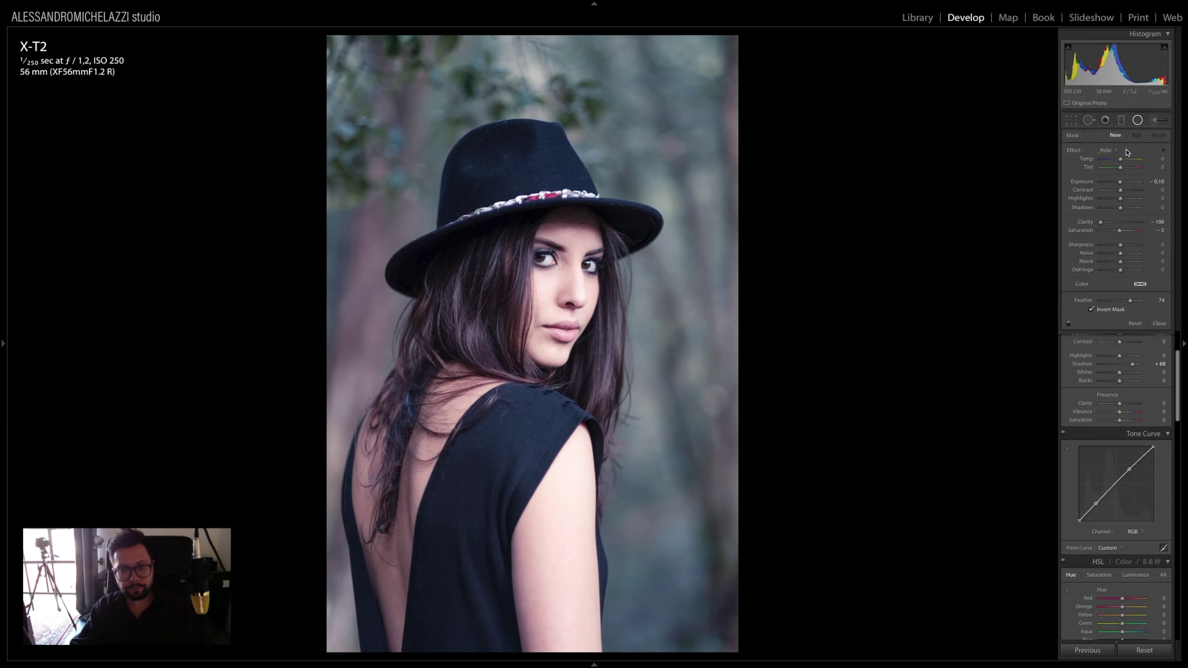
double_click(1120, 182)
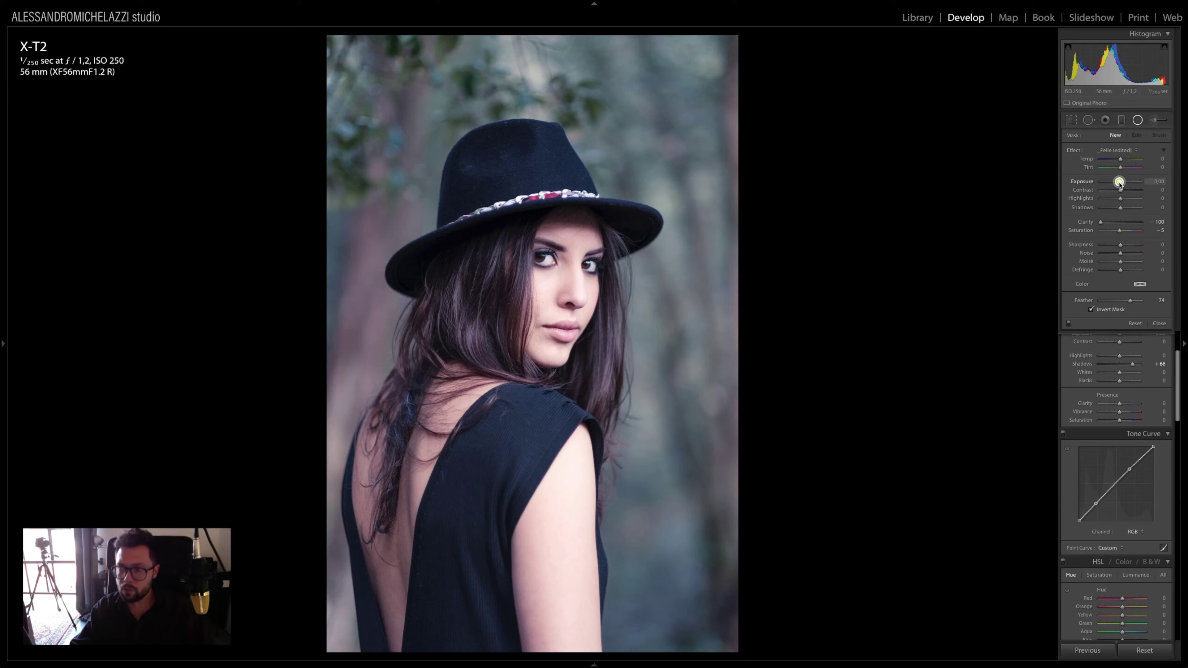
double_click(1103, 222)
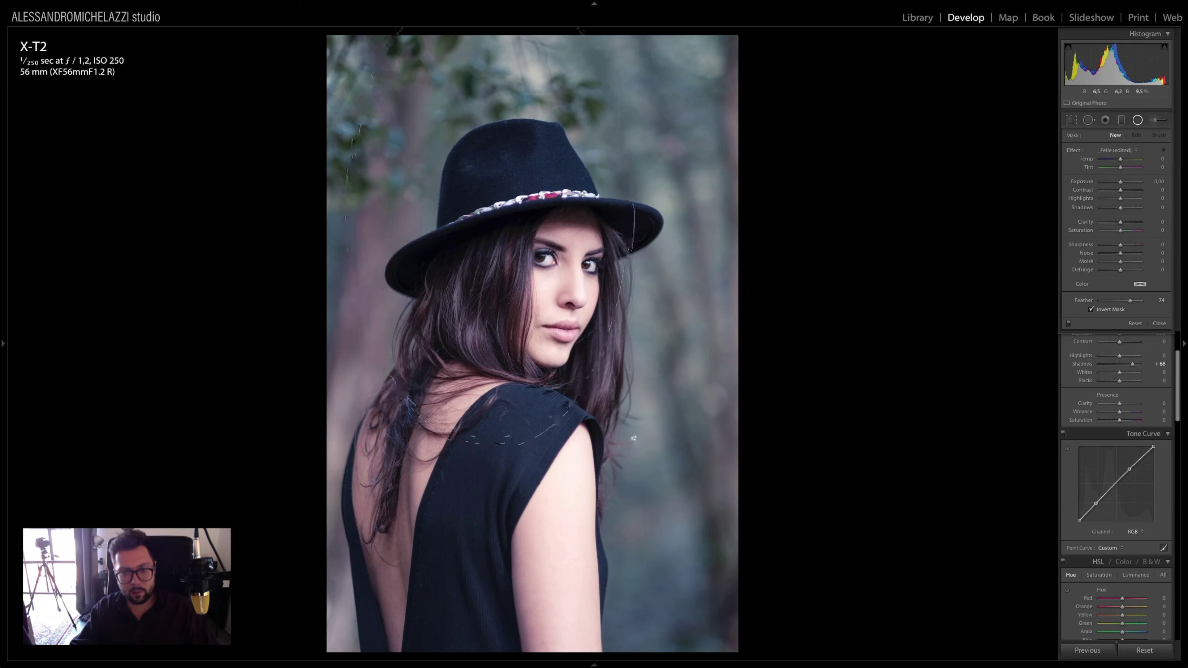
click(634, 438)
Darken the radial filter's exposure and reshape the ellipse into a tall oval around the woman
drag(546, 326, 542, 326)
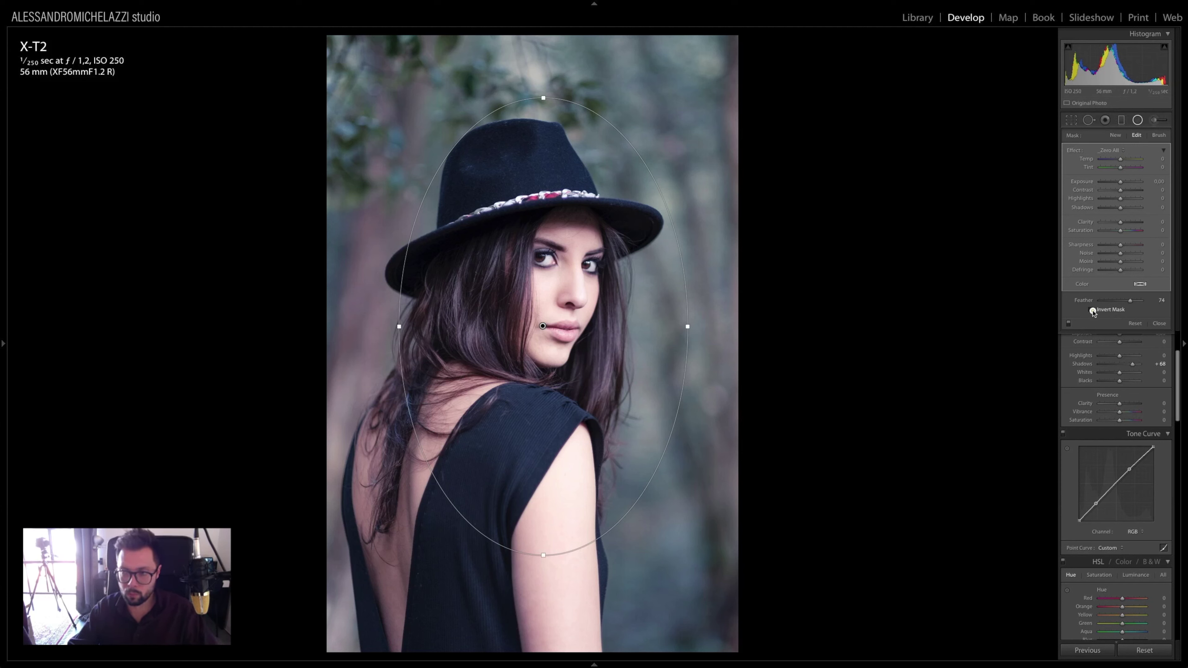
drag(1121, 183, 1115, 184)
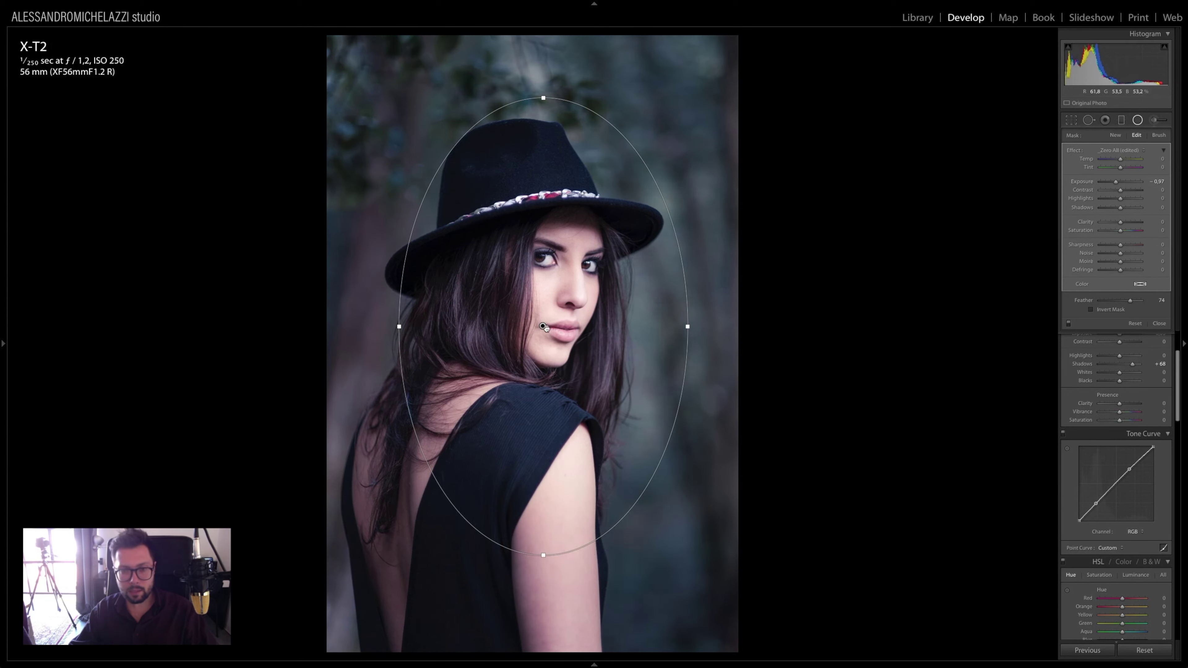
drag(544, 556, 547, 651)
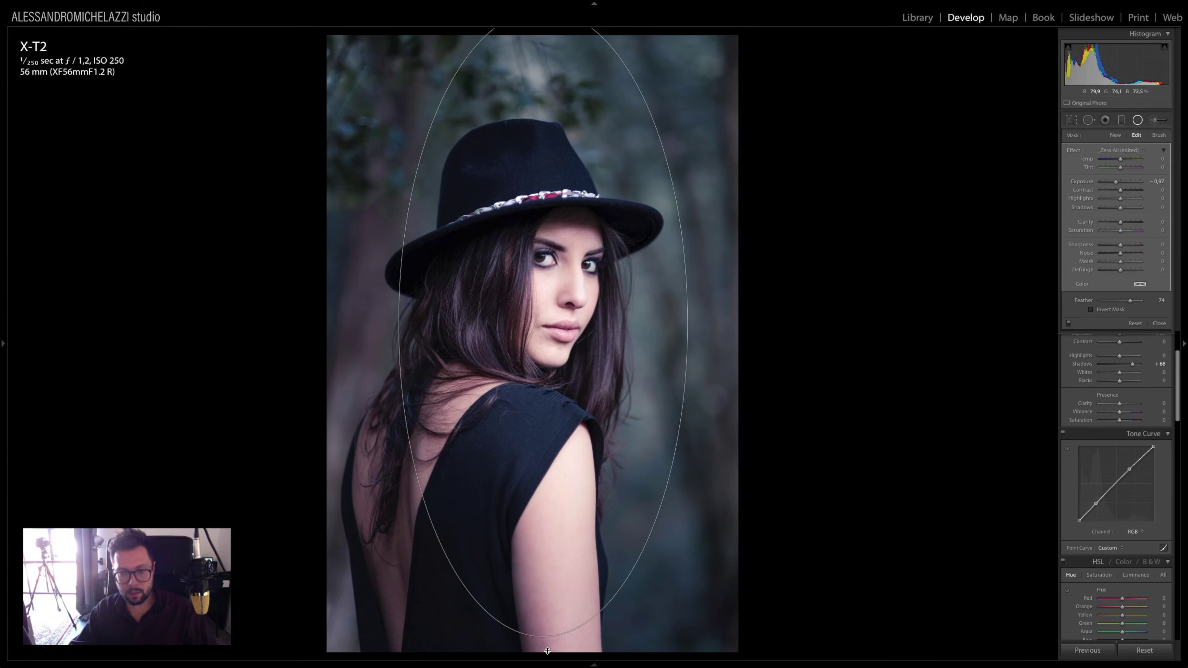
drag(543, 334, 542, 395)
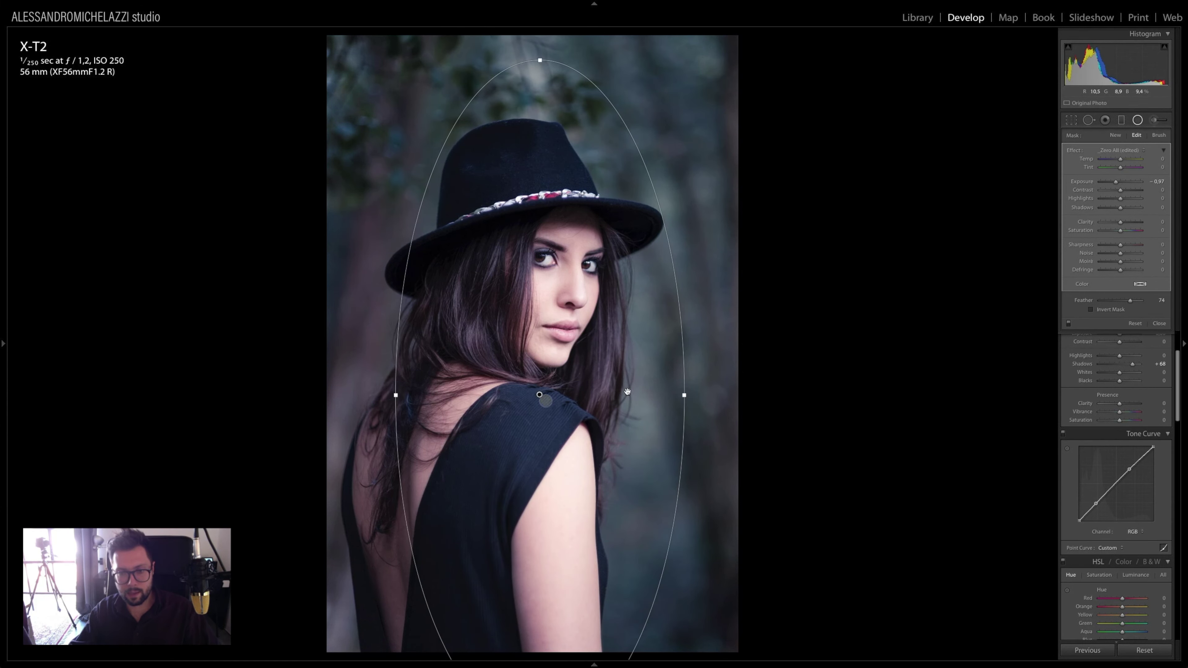
drag(683, 399, 710, 394)
drag(542, 387, 554, 364)
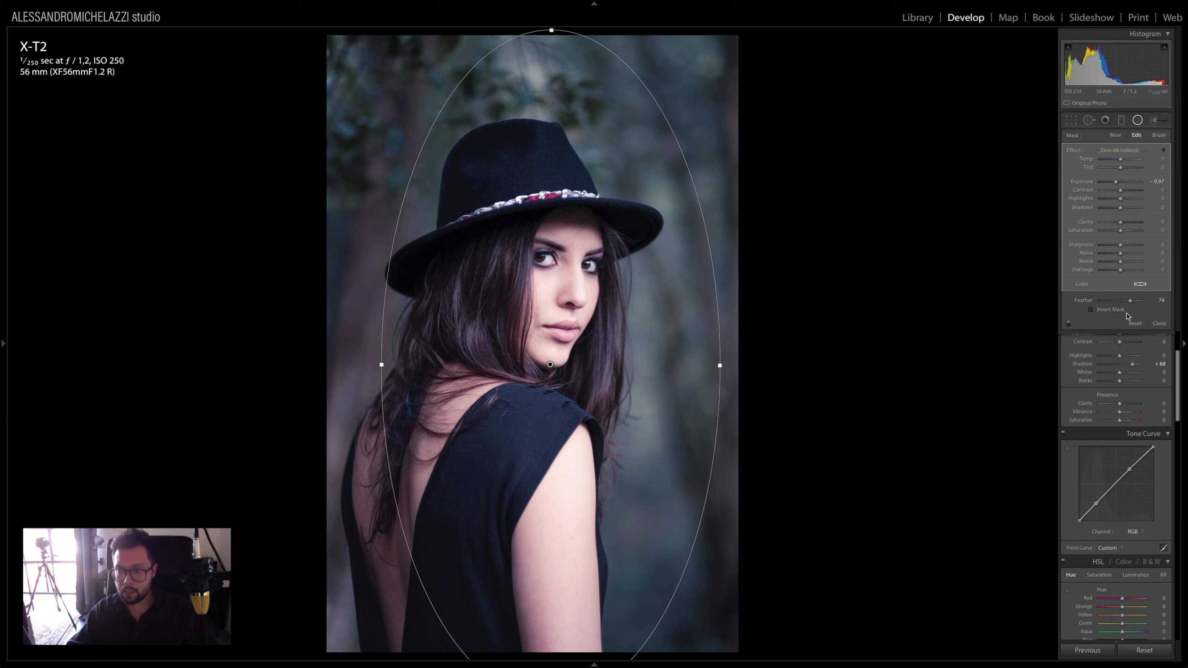
Set feather to 50 and exposure to -0.77, then close the radial filter
click(1131, 302)
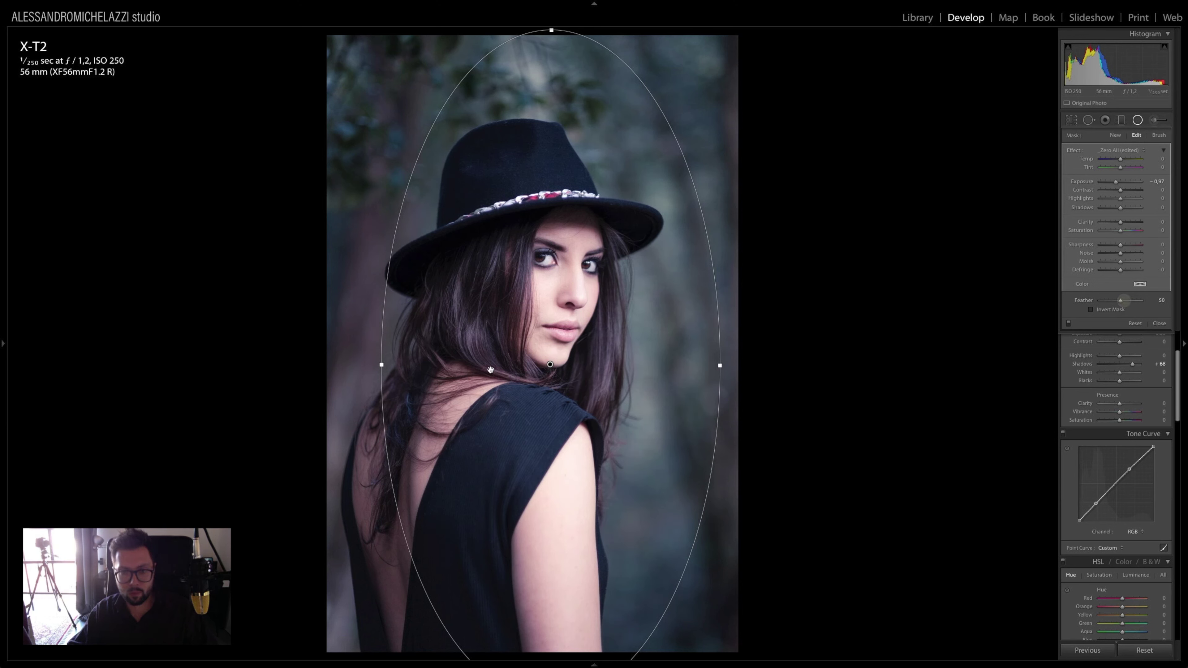
drag(550, 364, 556, 365)
drag(1120, 183, 1120, 184)
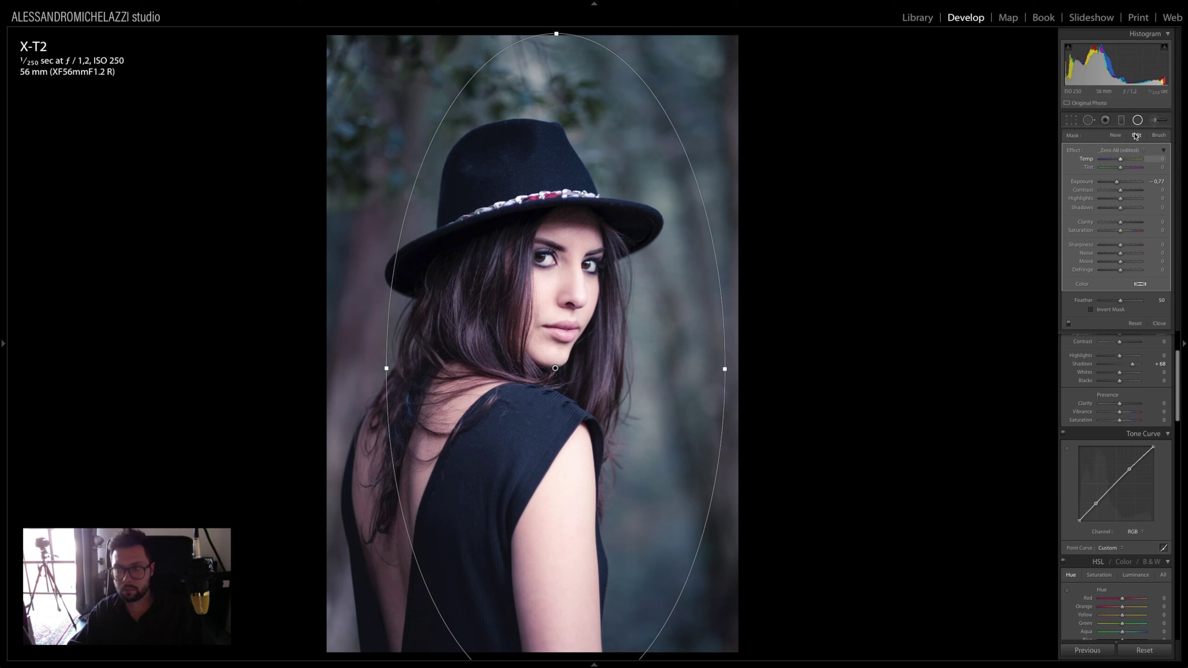
key(shift+m)
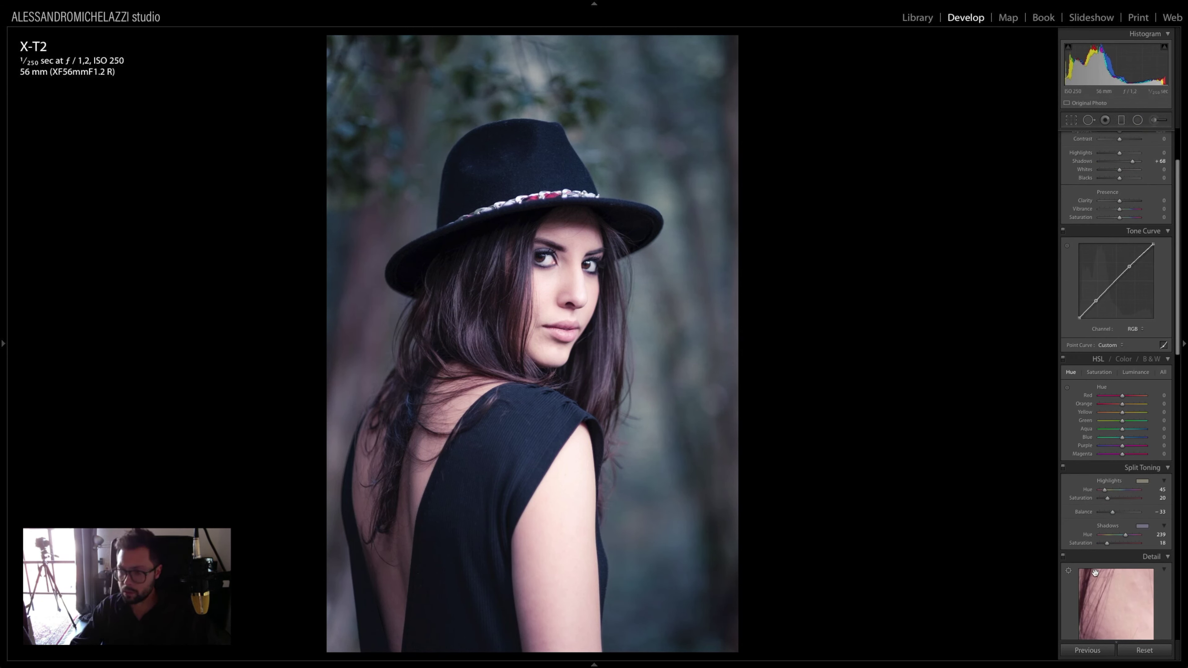
scroll(1117, 375, down, 5)
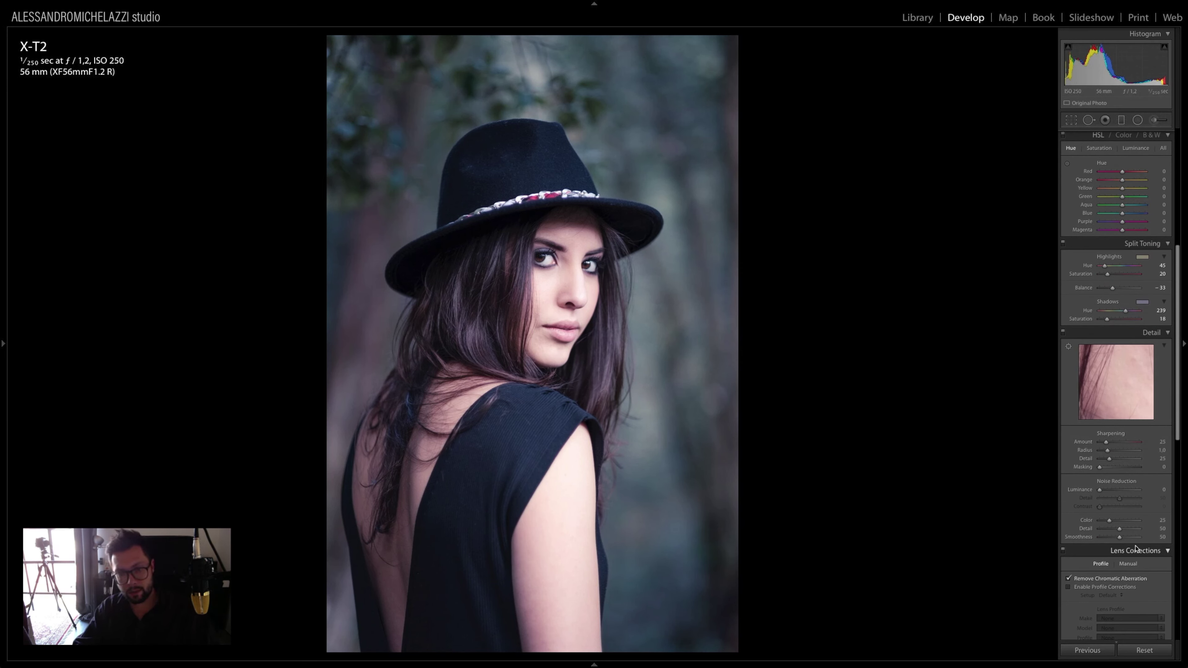
key(backslash)
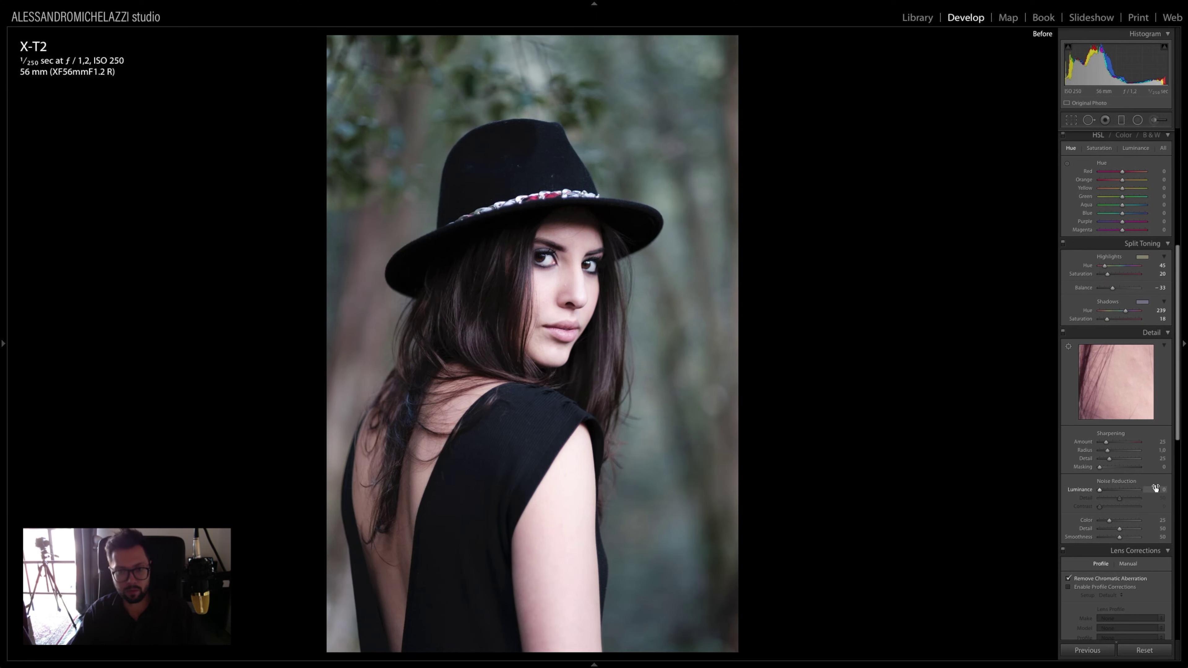
key(backslash)
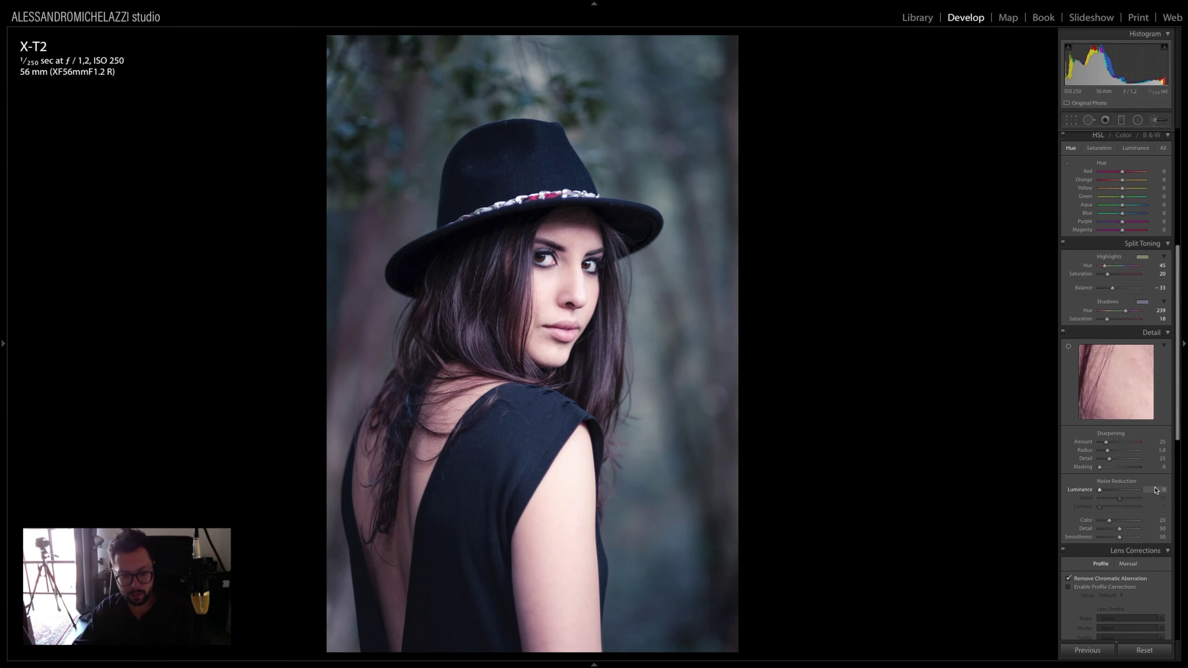
key(backslash)
key(backslash)
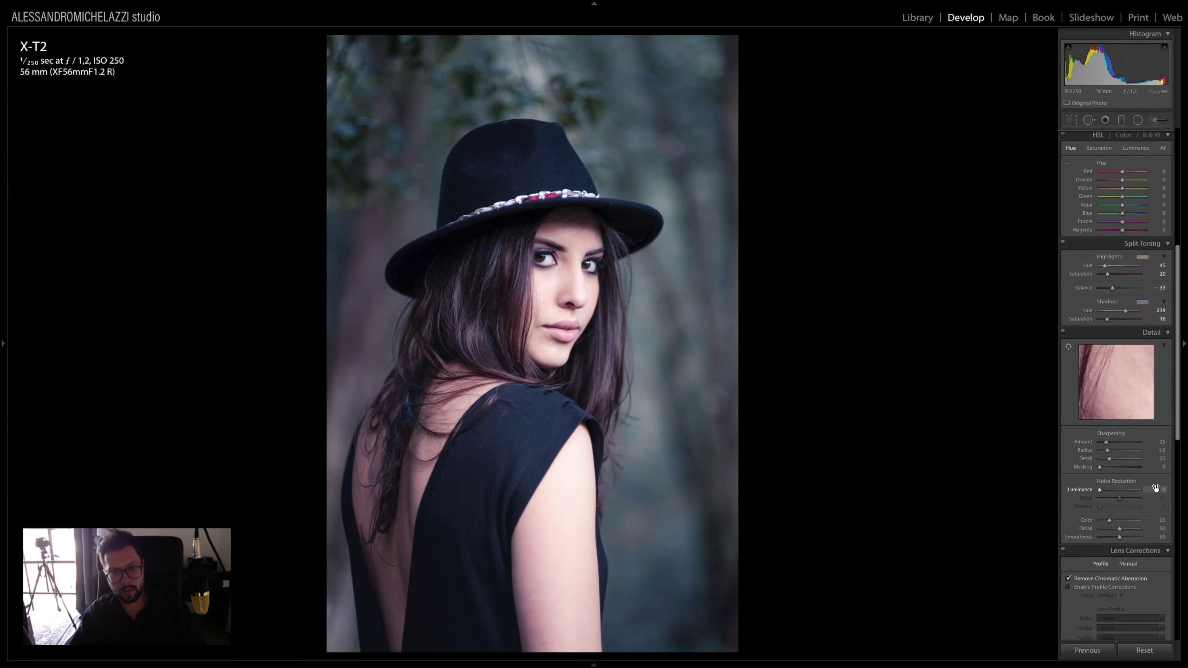
key(backslash)
key(backslash)
key(backslash)
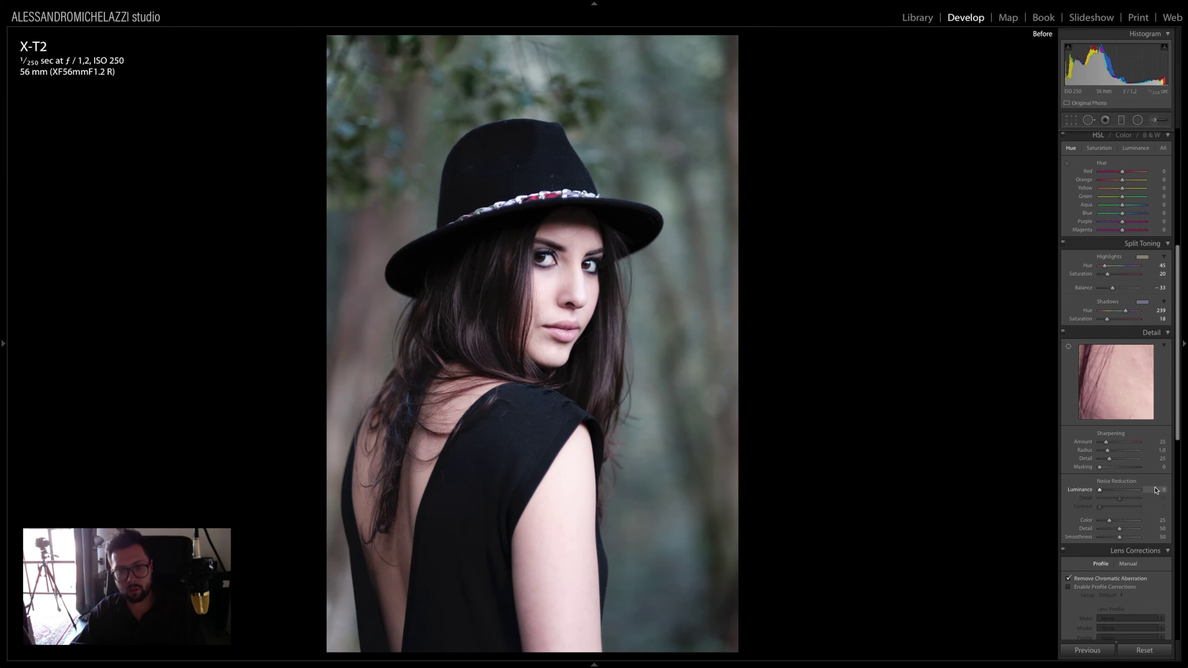
key(backslash)
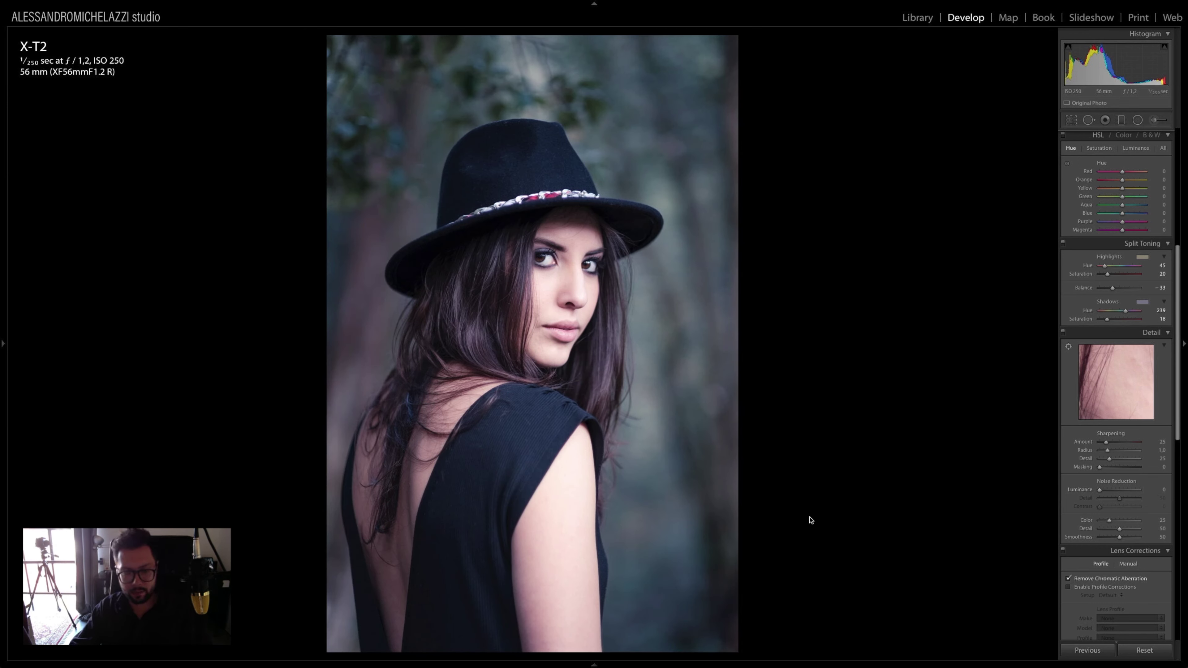